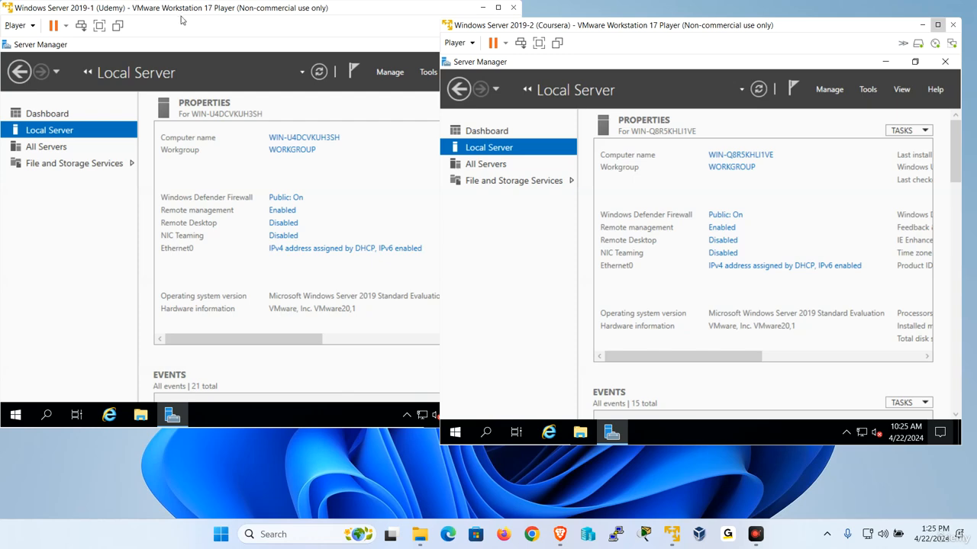
Drag the Windows Server 2019-1 (Udemy) VM window into position on screen.
left_click_drag(189, 11, 358, 51)
Make the Udemy VM full screen and disable IPv6 on the Ethernet0 connection.
left_click(269, 68)
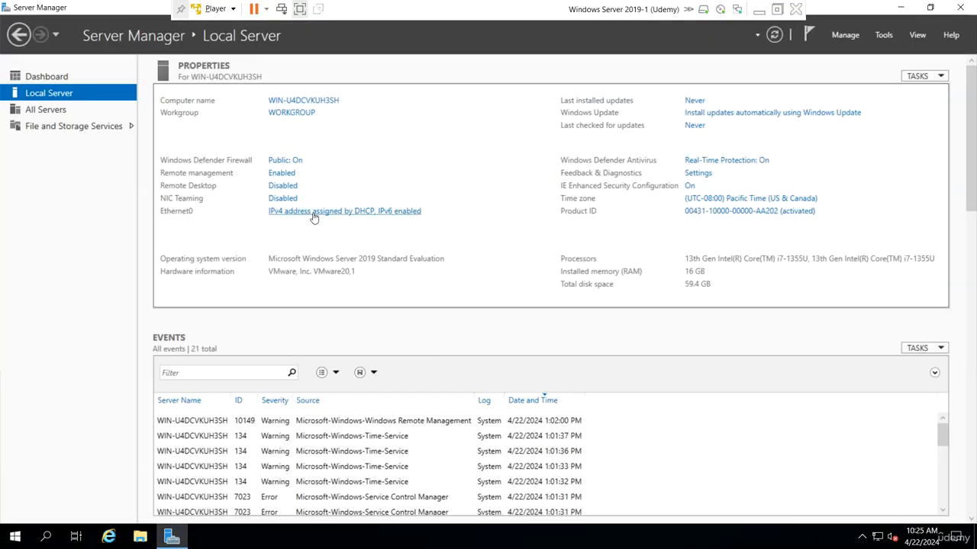
left_click(313, 218)
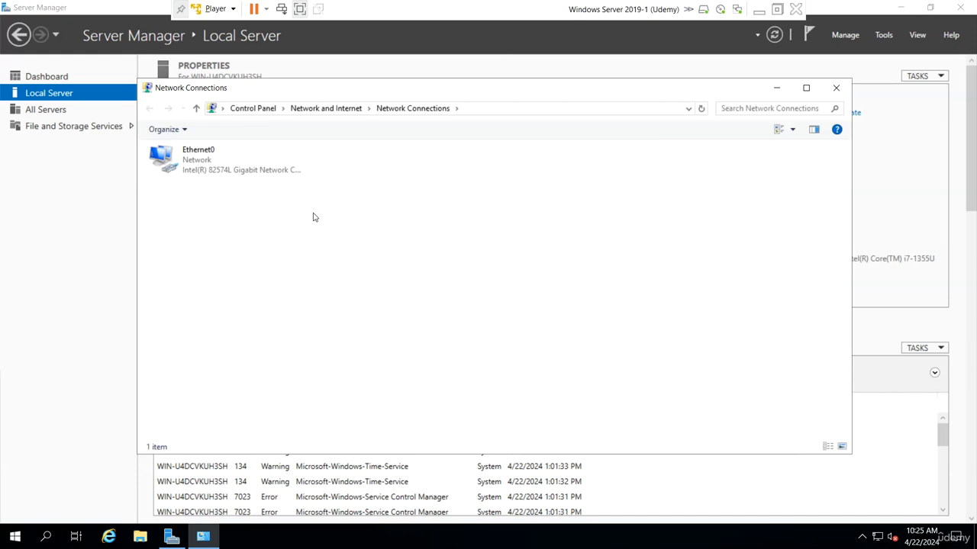
right_click(204, 163)
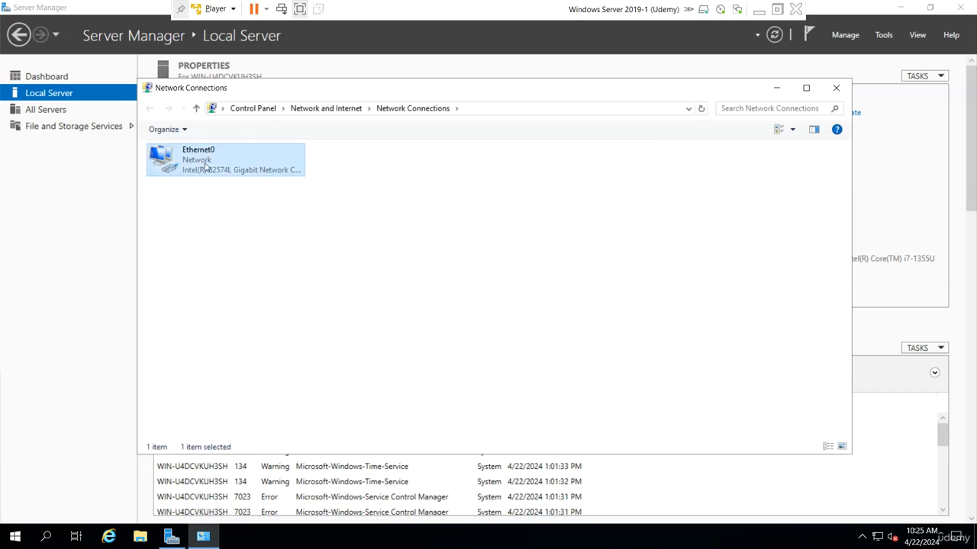
left_click(254, 286)
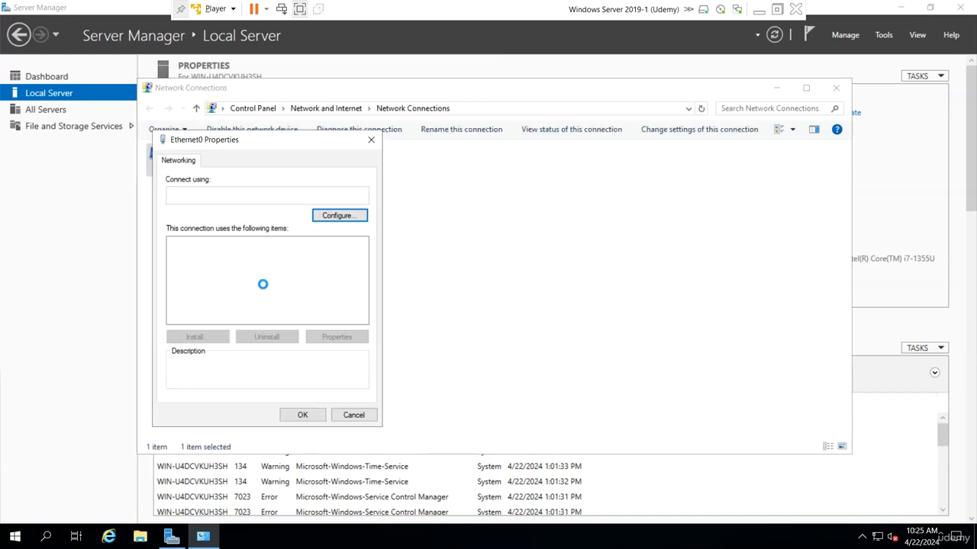
left_click(175, 309)
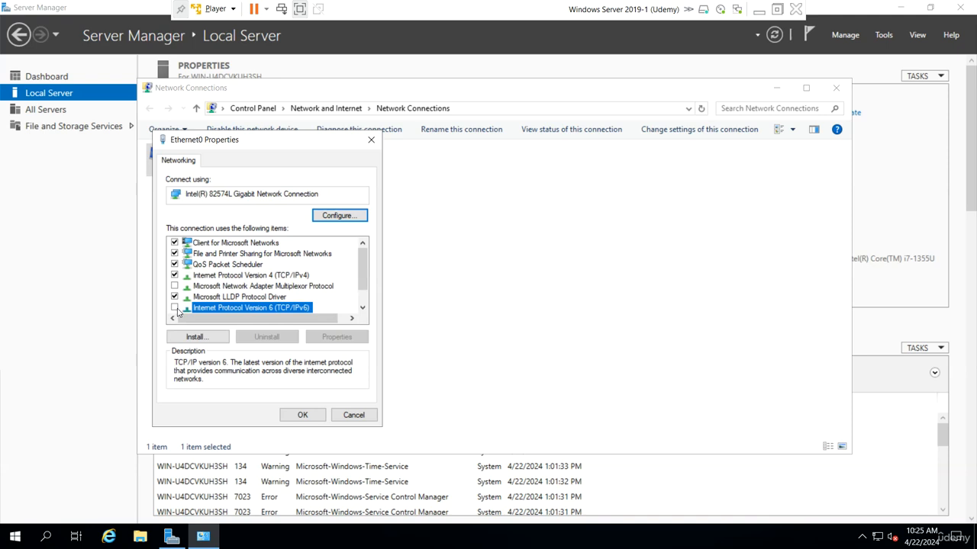
Set Ethernet0 to static IPv4 192.168.100.1, mask 255.255.255.0, gateway 192.168.100.254, DNS 192.168.100.1.
double_click(299, 277)
left_click(232, 280)
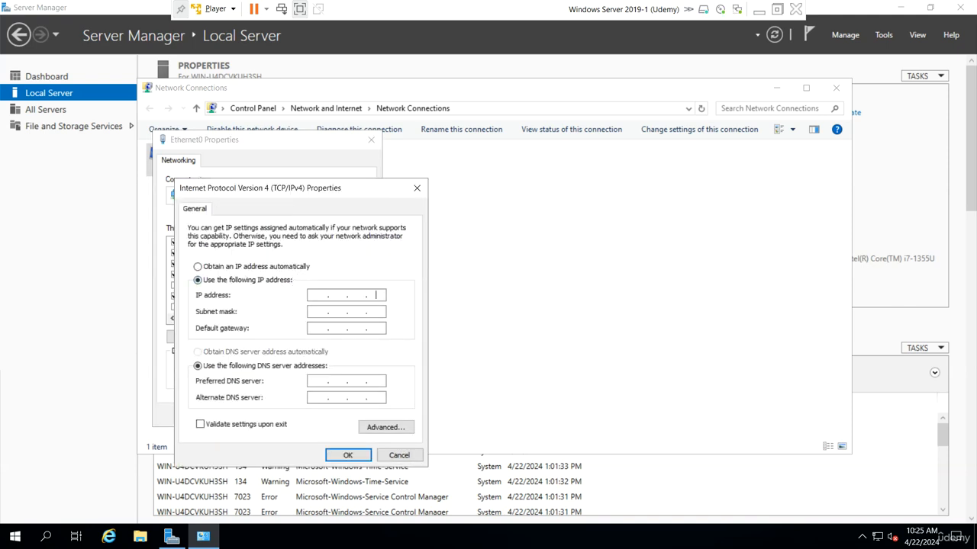
type("192 . 1")
key("Tab")
key("Tab")
type("192 . 168 . 100 . 25")
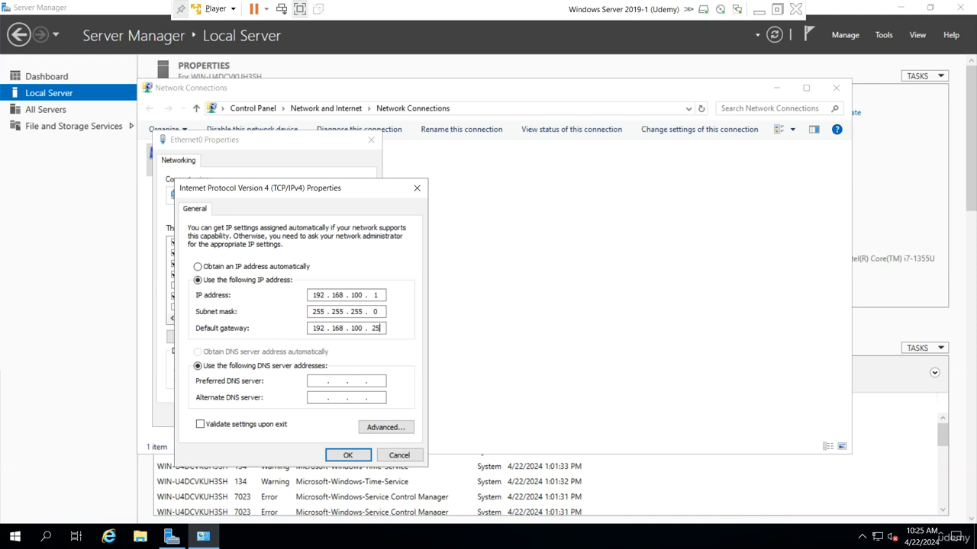
type("4")
key("Tab")
key("Tab")
type("1921681001")
left_click(347, 455)
left_click(309, 416)
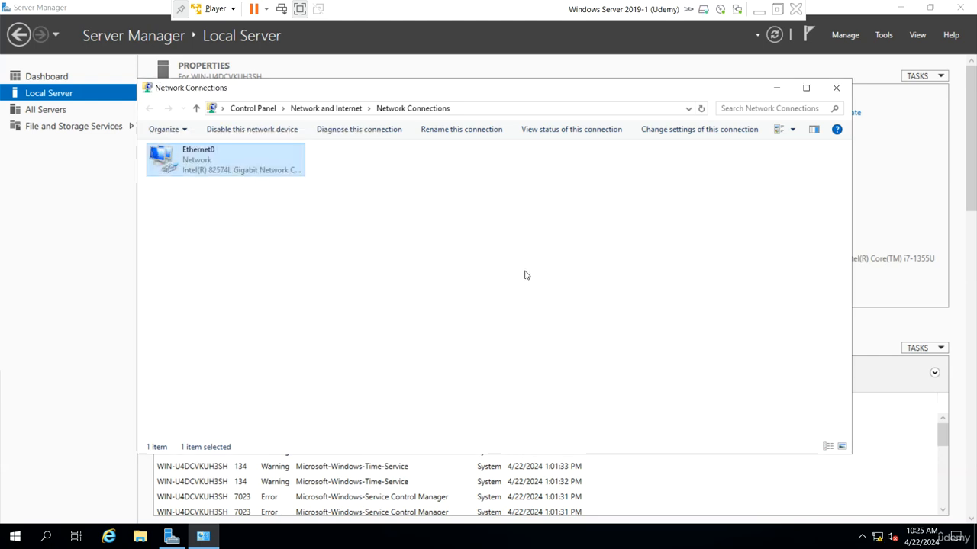
left_click(836, 88)
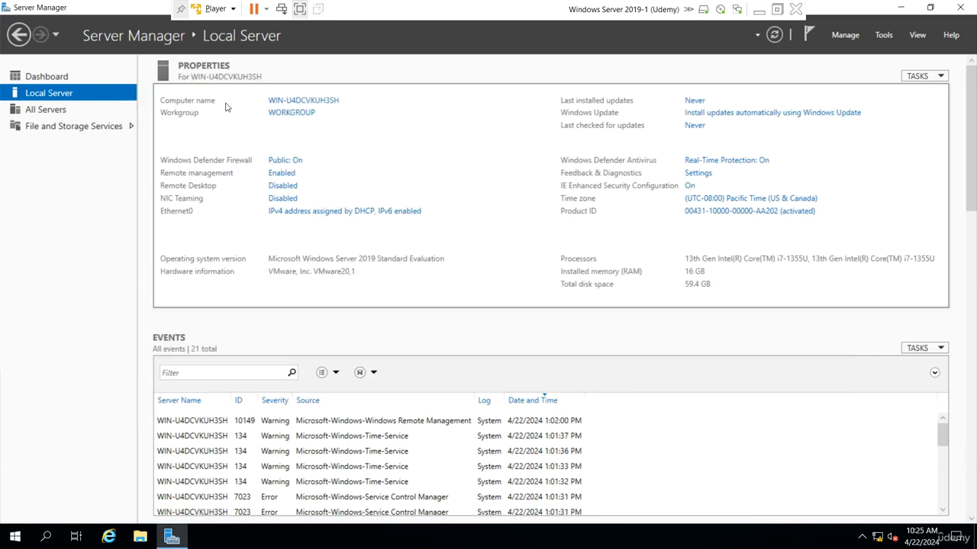
Rename the computer to UdemyDC1 with primary DNS suffix udemy.local.
left_click(310, 105)
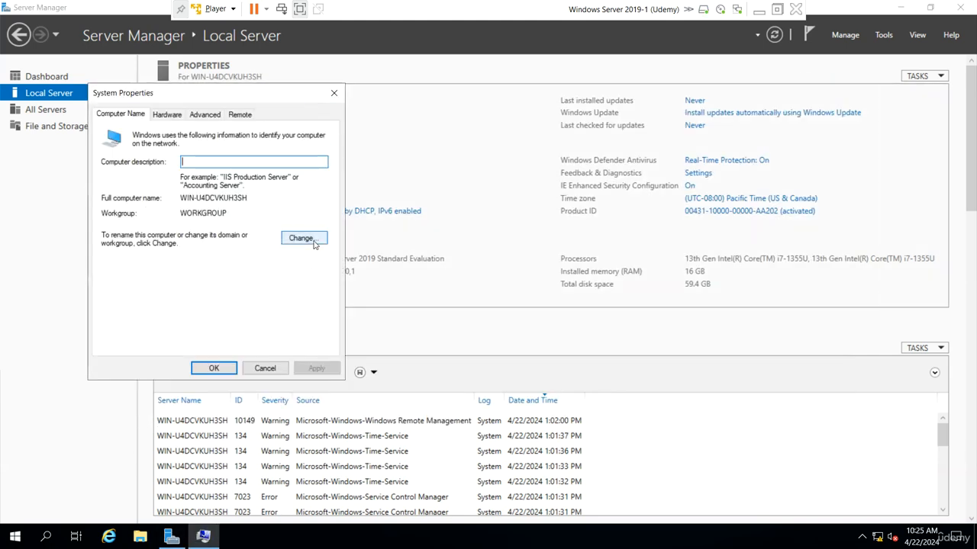
left_click(311, 238)
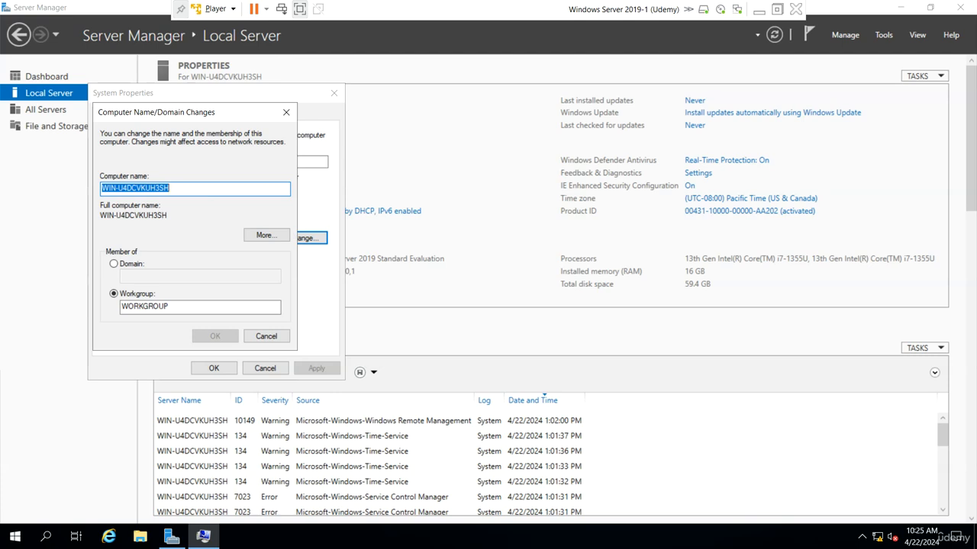
type("Ude")
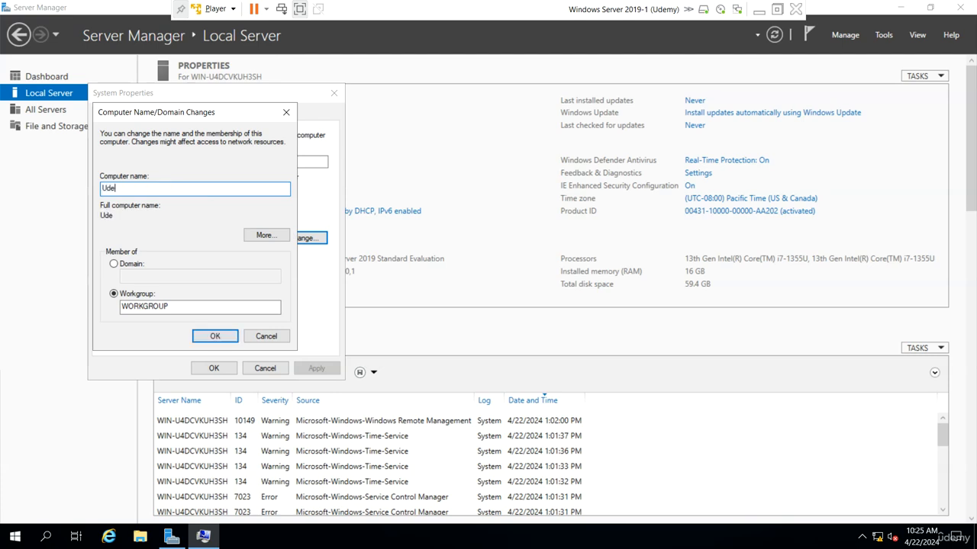
type("mysrv1")
type("DC1")
left_click(276, 235)
type("udemy.local")
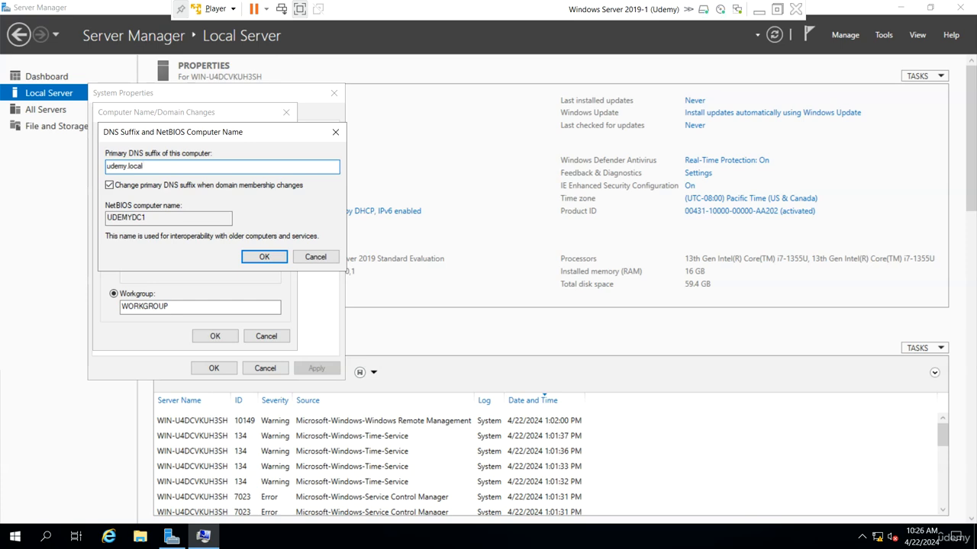
key("Return")
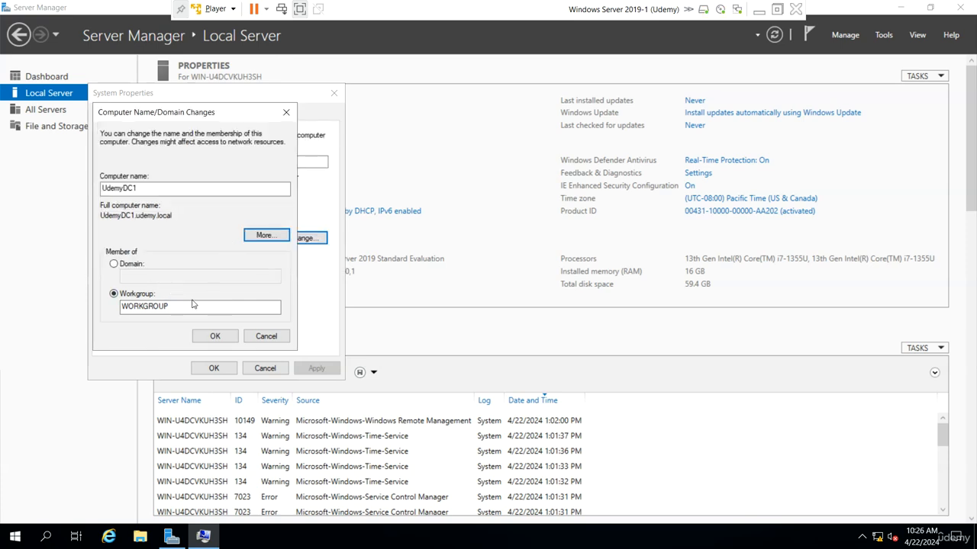
left_click(206, 332)
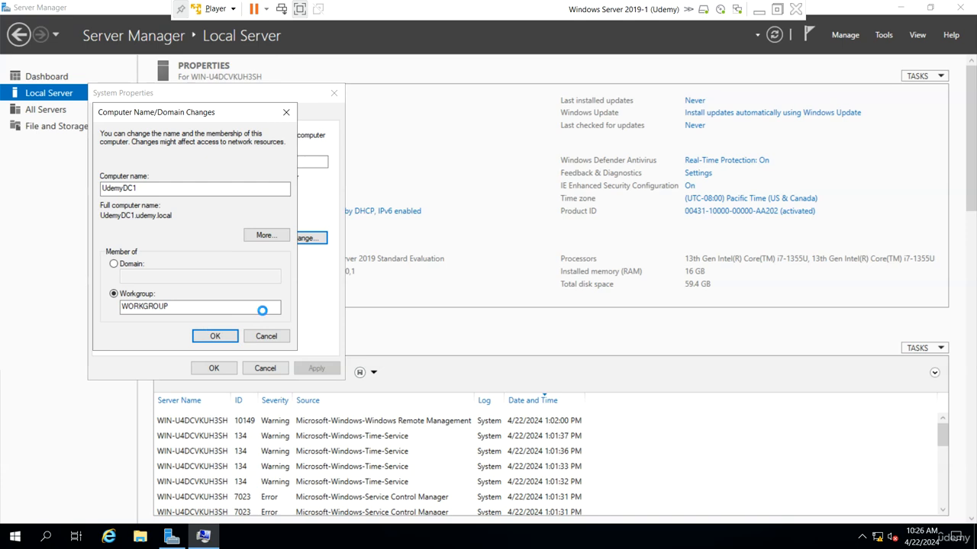
Acknowledge the restart notice, close System Properties and restart the server now.
left_click(565, 287)
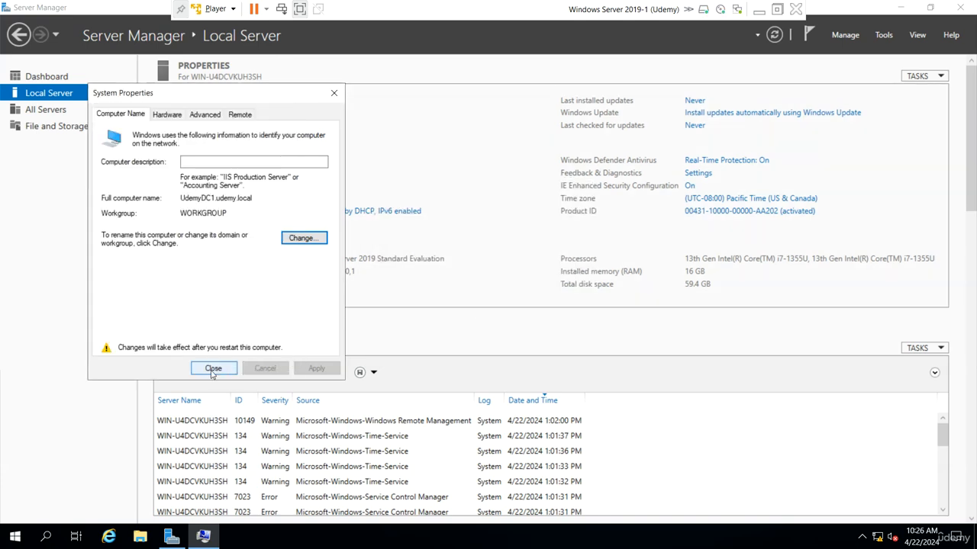
left_click(213, 369)
left_click(497, 283)
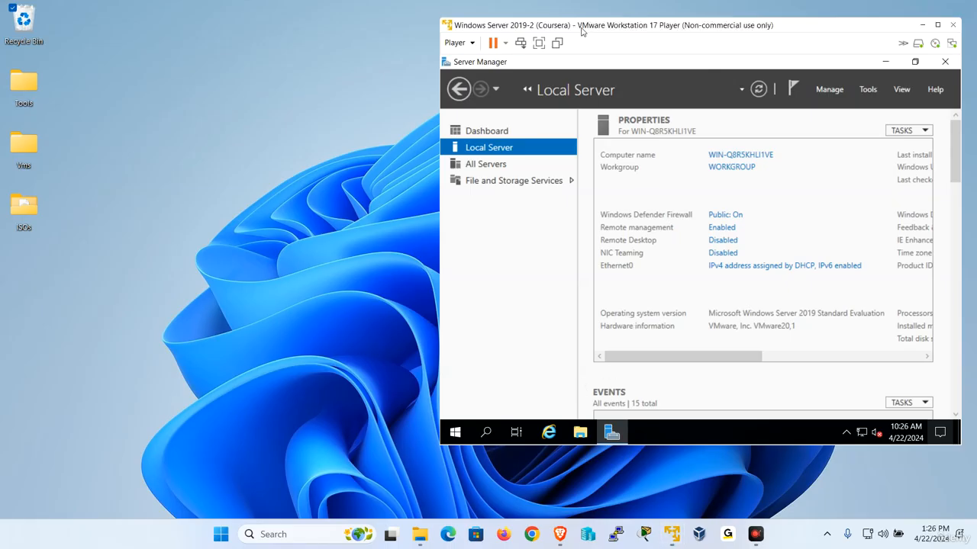
Bring the Coursera VM full screen and disable IPv6 on its Ethernet0 connection.
left_click_drag(582, 28, 445, 38)
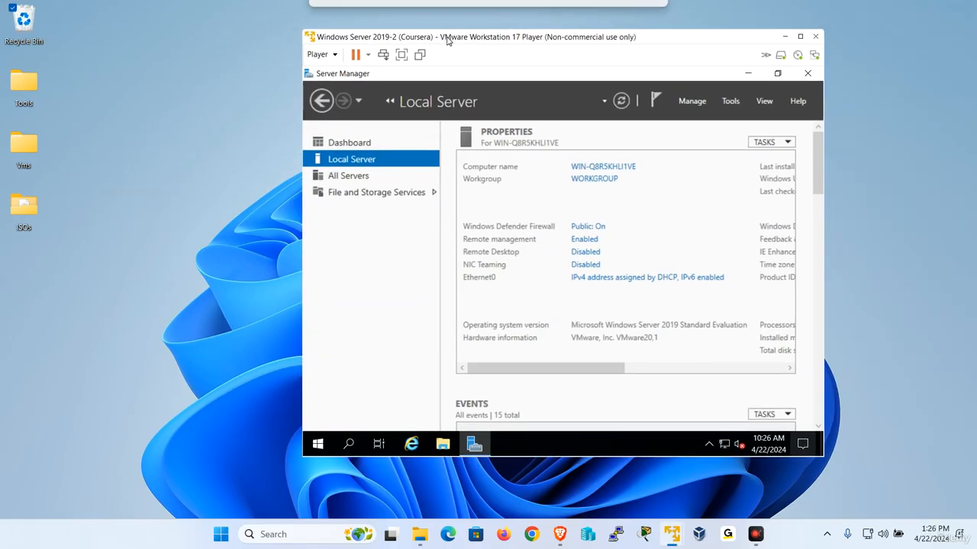
left_click(399, 54)
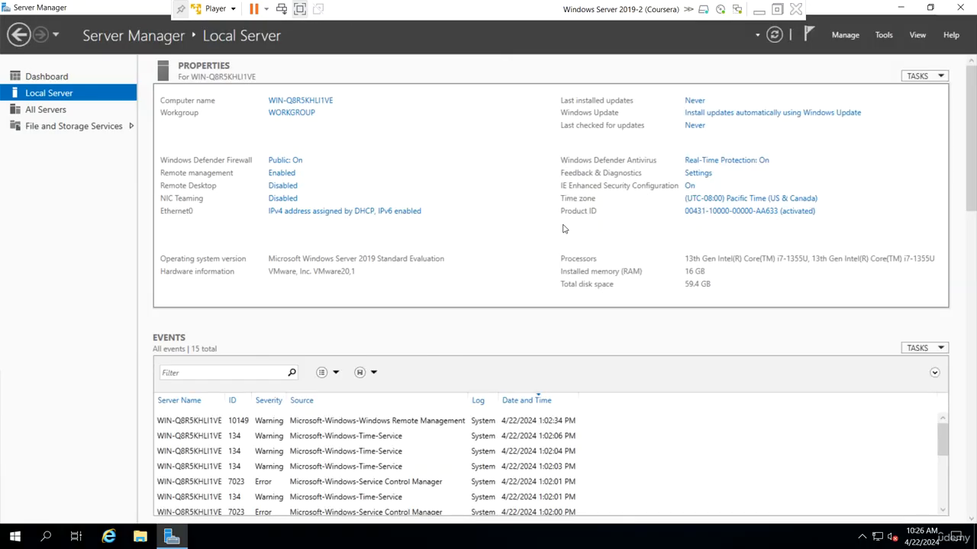
left_click(328, 211)
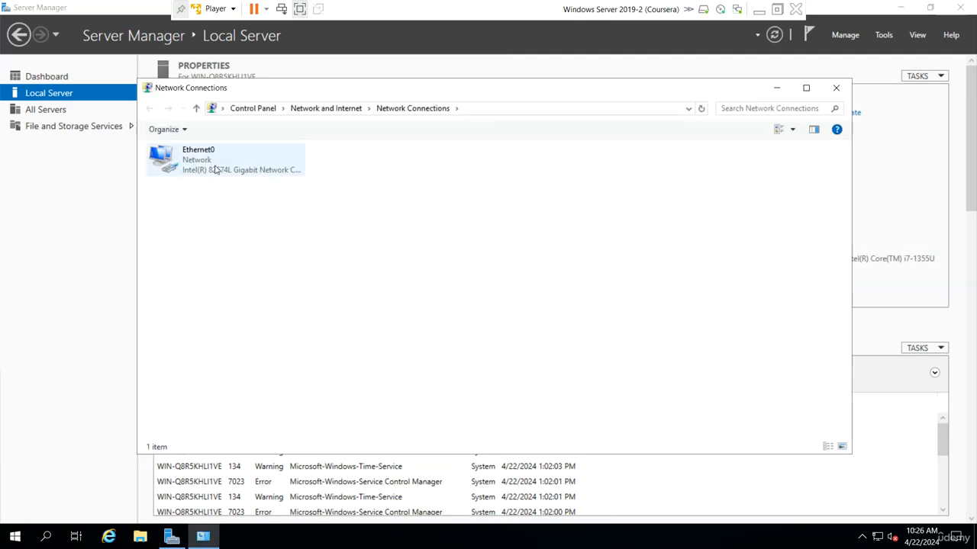
right_click(217, 168)
left_click(247, 286)
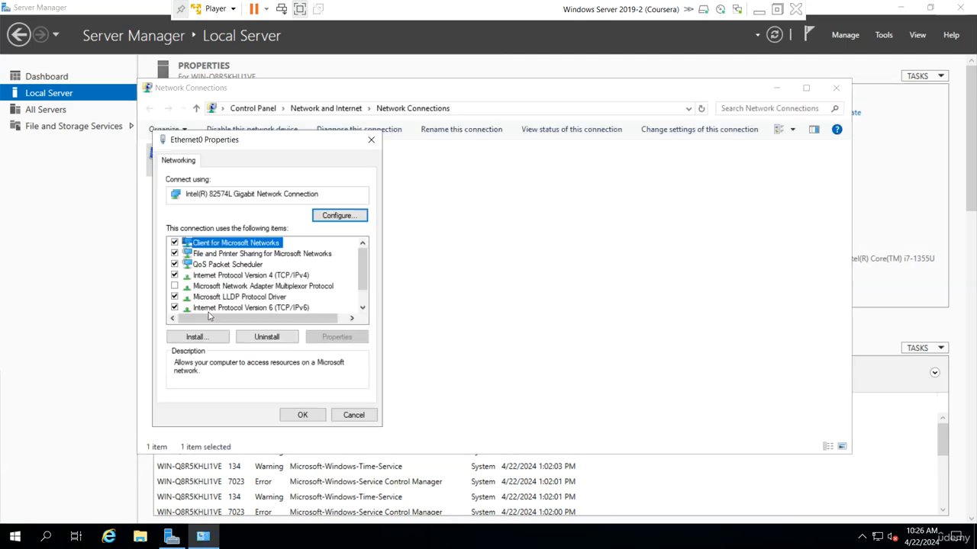
left_click(181, 309)
Give Ethernet0 static IPv4 192.168.200.1, mask 255.255.255.0, gateway 192.168.200.254 and a preferred DNS server.
double_click(273, 277)
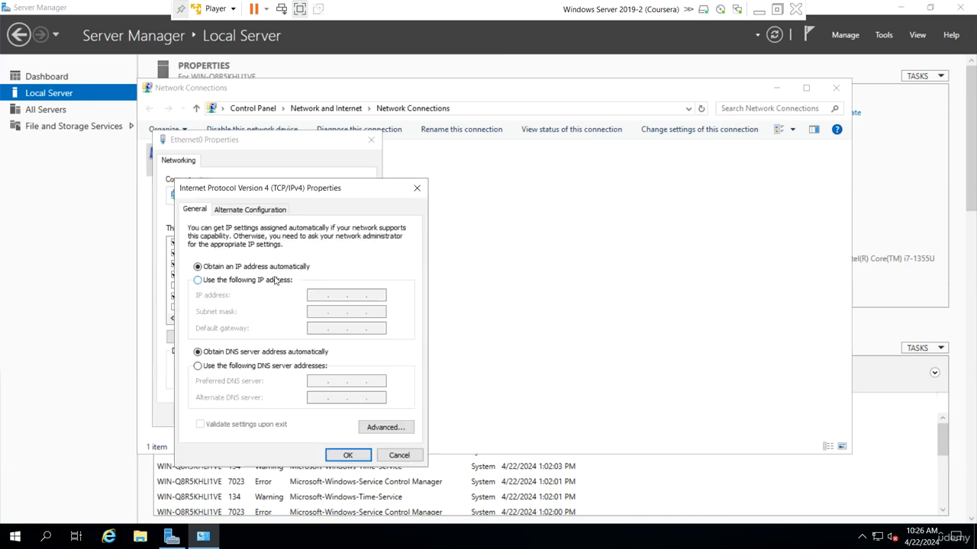
left_click(229, 280)
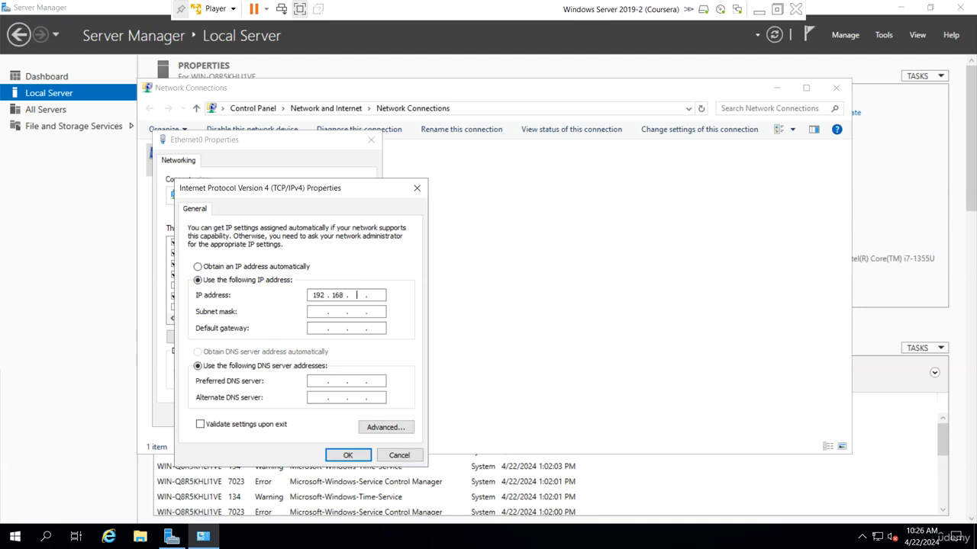
type("192 . 168 . 200 . 1")
key("Tab")
key("Tab")
type("192 . 168 . 200 . 254")
key("Tab")
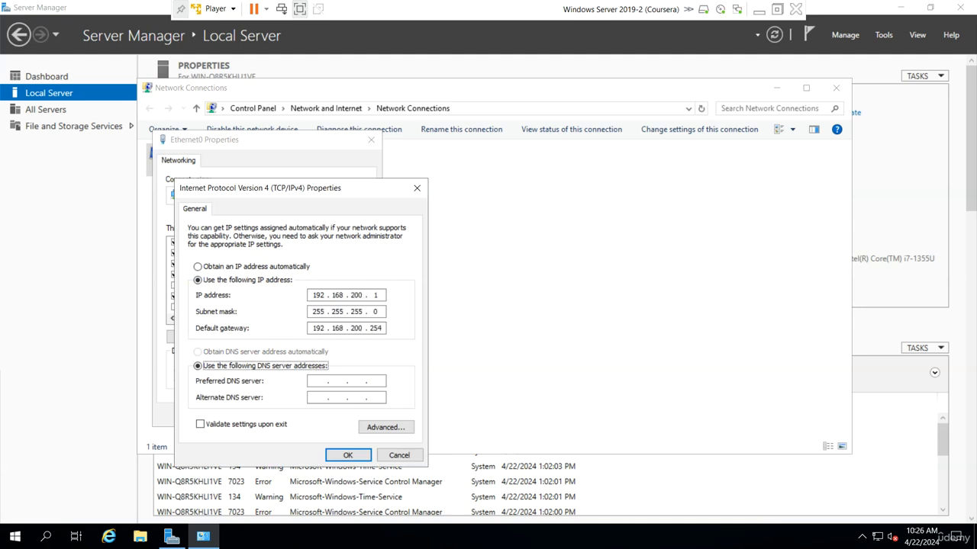
key("Tab")
type("192.168.20")
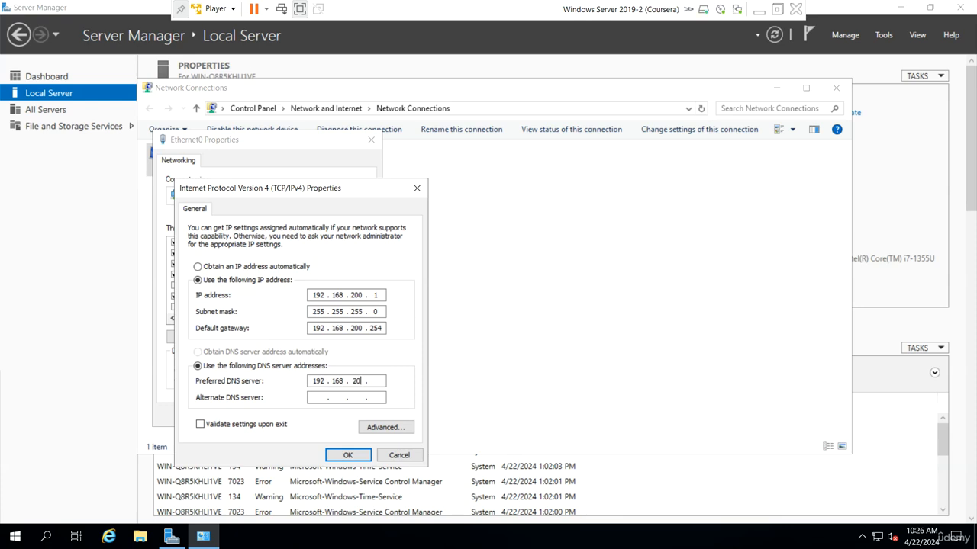
left_click(349, 455)
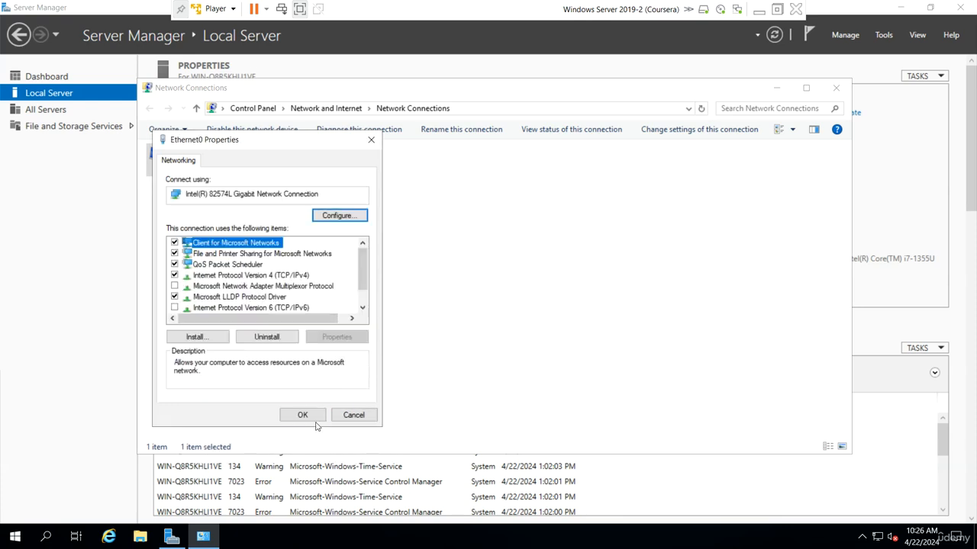
left_click(306, 417)
left_click(836, 88)
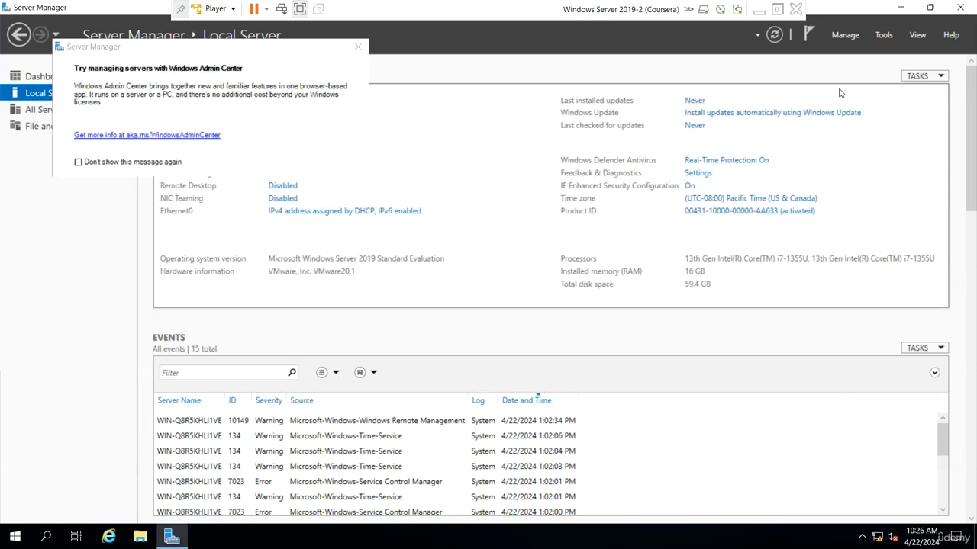
left_click(358, 47)
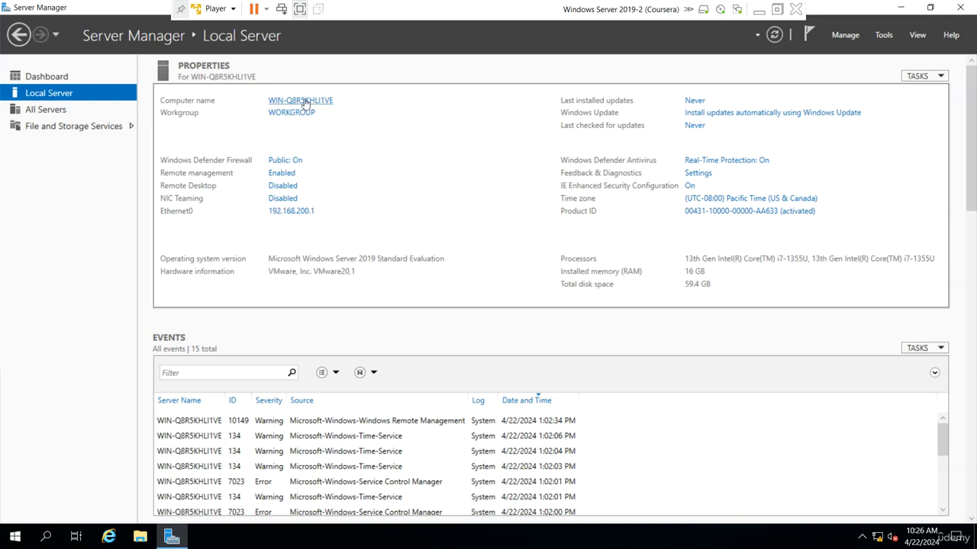
Rename the Coursera server to CourseraDC1 with primary DNS suffix coursera.local.
left_click(304, 102)
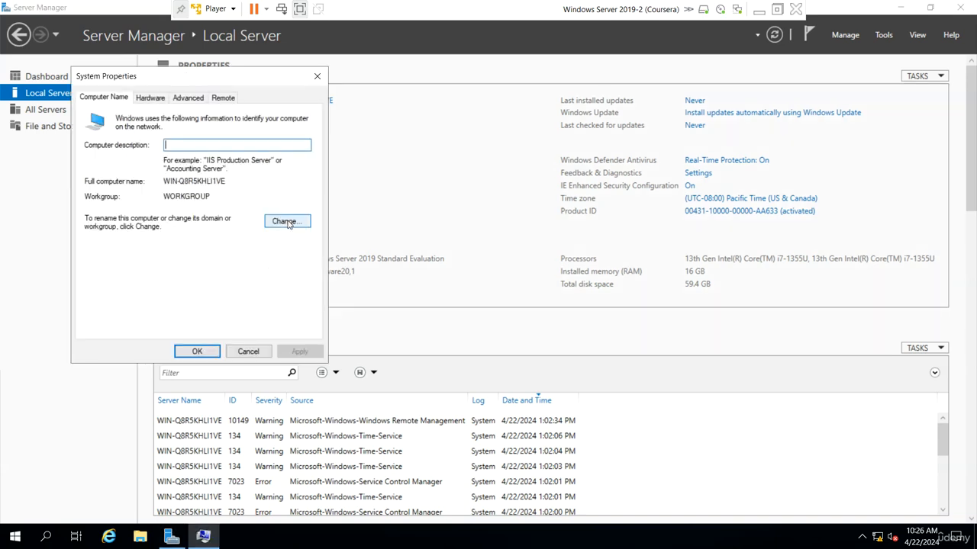
left_click(287, 221)
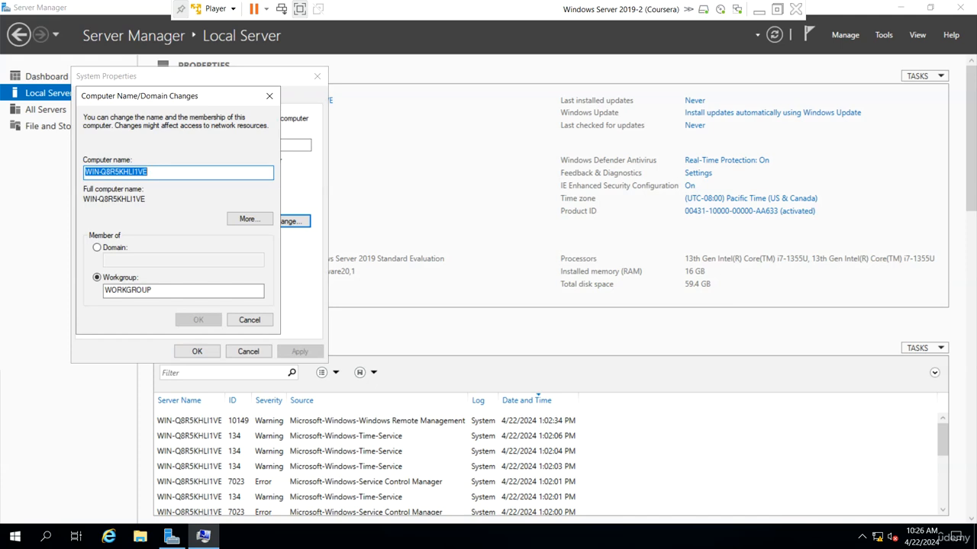
type("Cou")
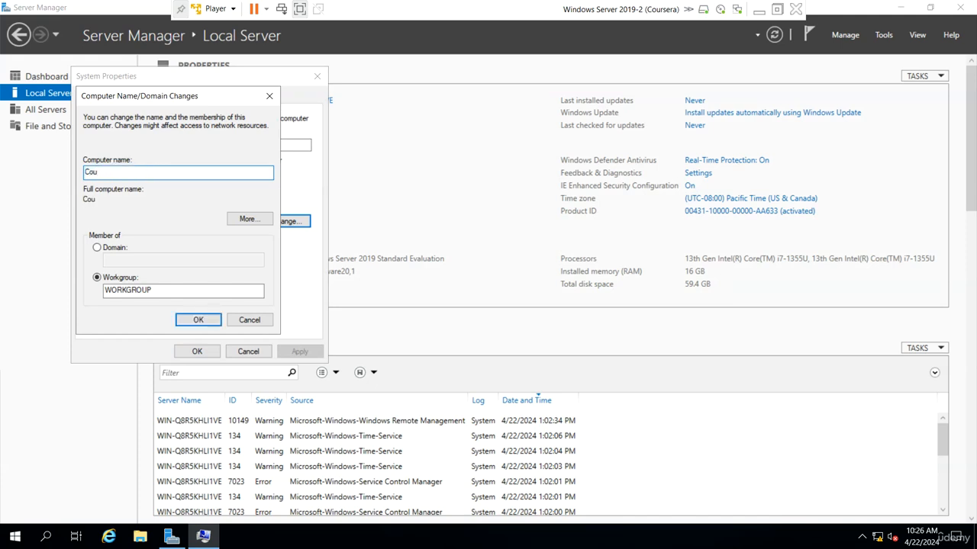
type("rseraDC1")
left_click(245, 221)
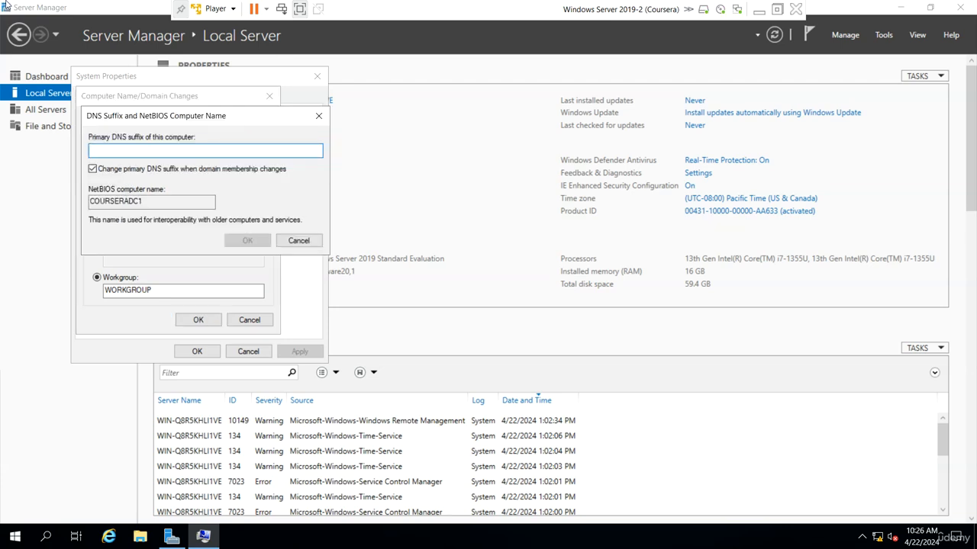
type("COURSERA.LOCAL")
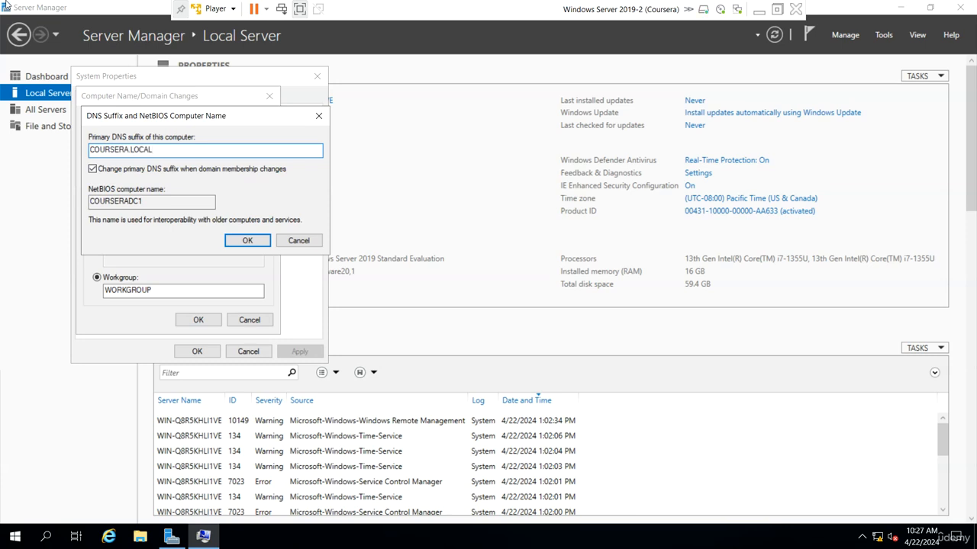
key("BackSpace")
key("BackSpace")
key("BackSpace")
key("BackSpace")
key("BackSpace")
key("BackSpace")
key("BackSpace")
key("BackSpace")
key("BackSpace")
key("BackSpace")
key("BackSpace")
key("BackSpace")
key("BackSpace")
key("Return")
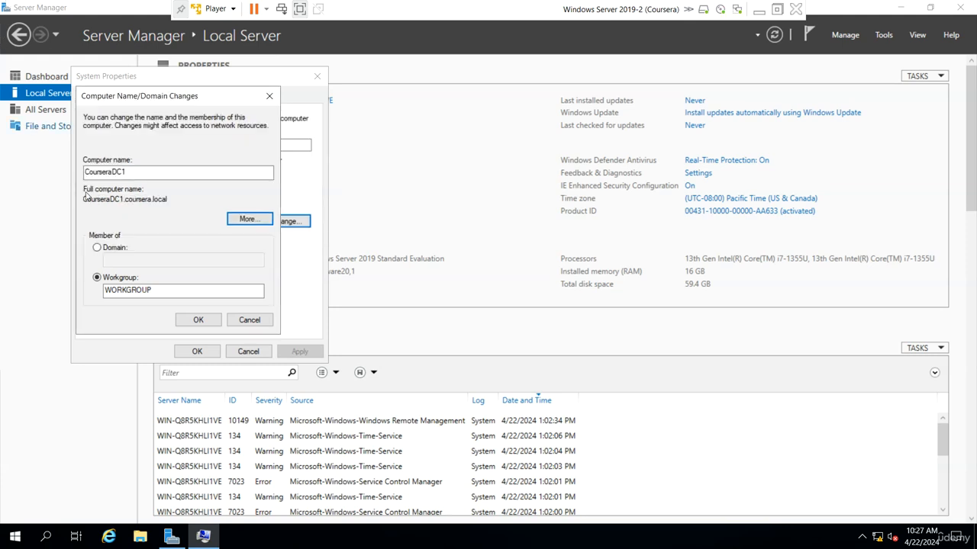
left_click_drag(168, 199, 70, 207)
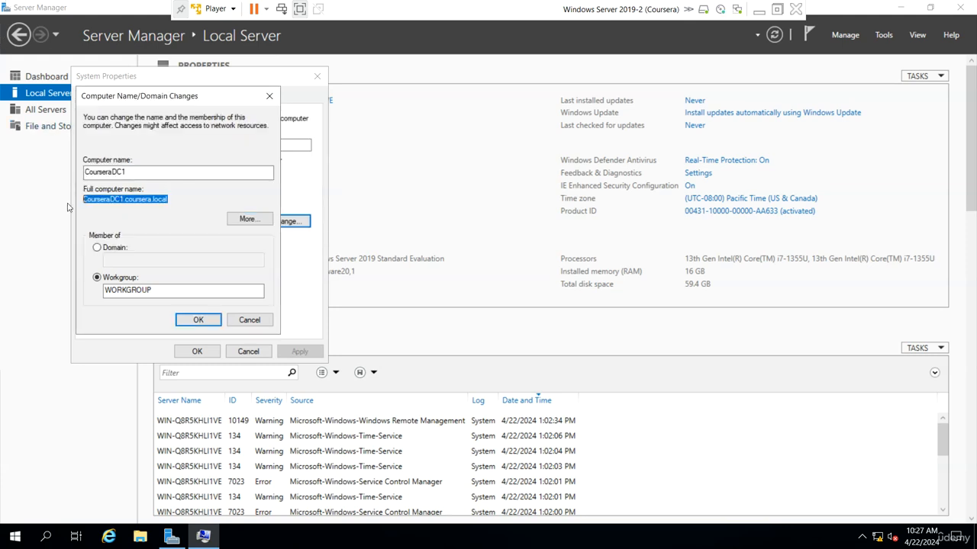
left_click(198, 319)
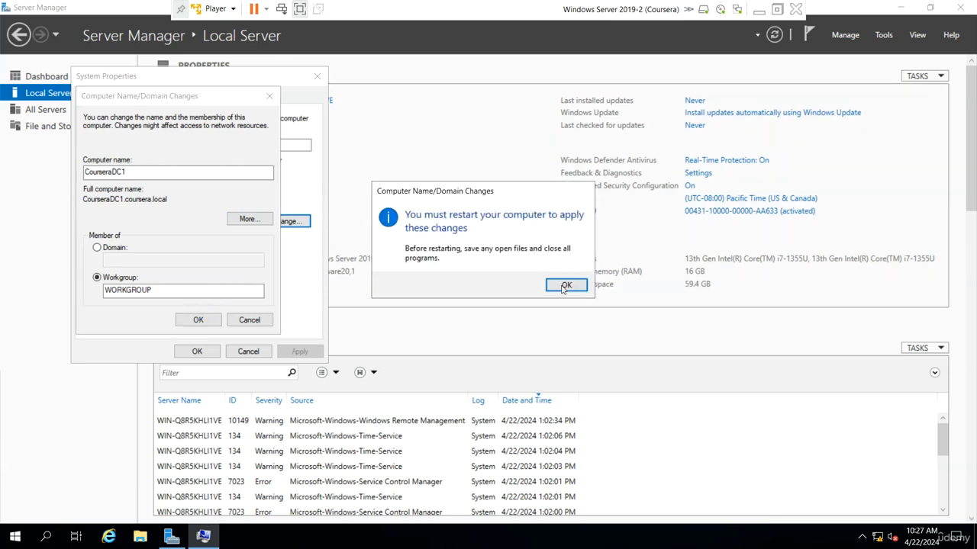
Restart the server to apply the rename and minimize the VM to the host desktop.
left_click(562, 283)
left_click(197, 351)
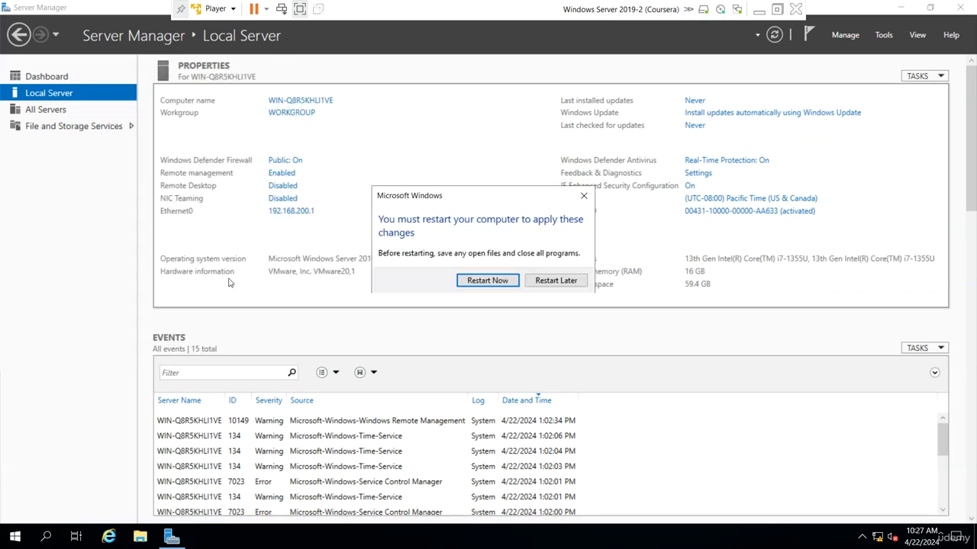
left_click(476, 280)
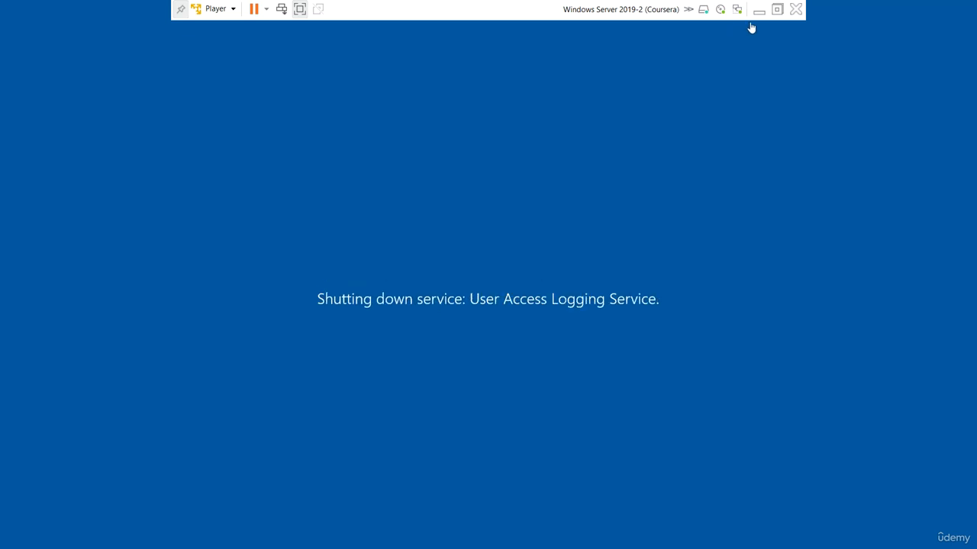
left_click(758, 11)
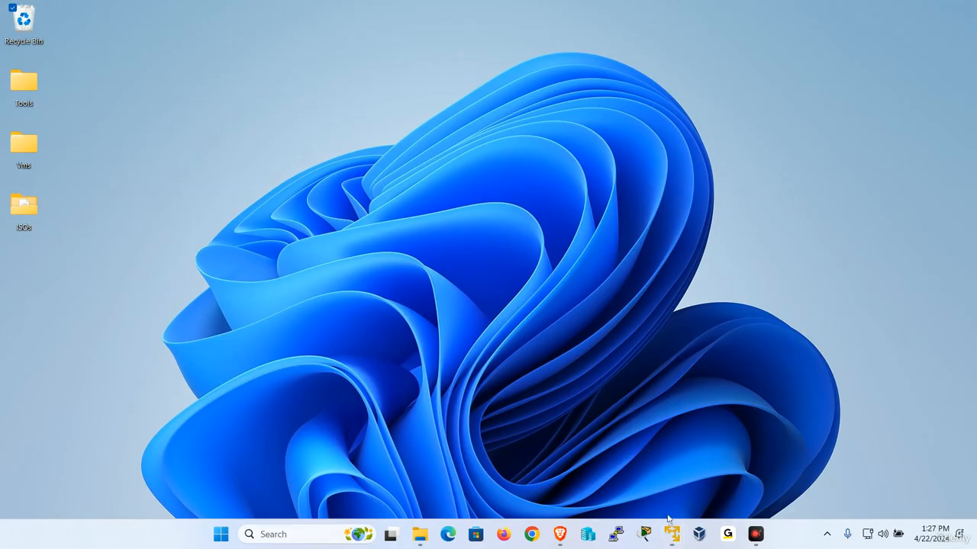
Restore the Udemy VM, sign in as Administrator with the account password, and view Local Server properties.
mouse_move(672, 534)
left_click(599, 440)
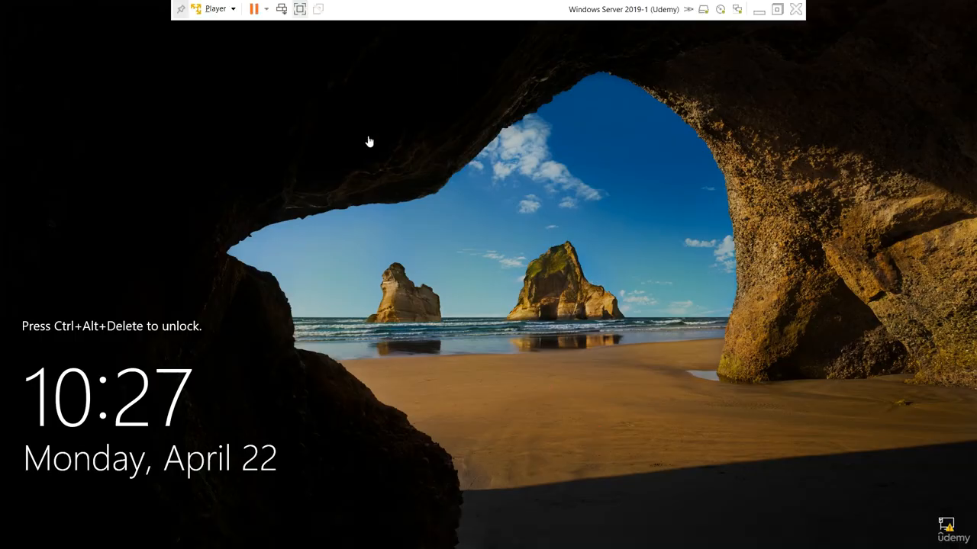
left_click(217, 9)
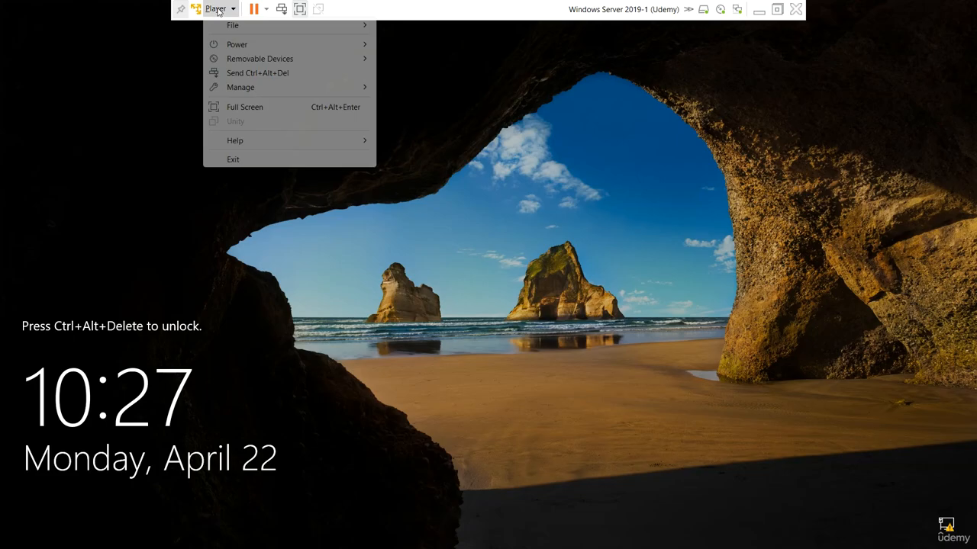
left_click(251, 72)
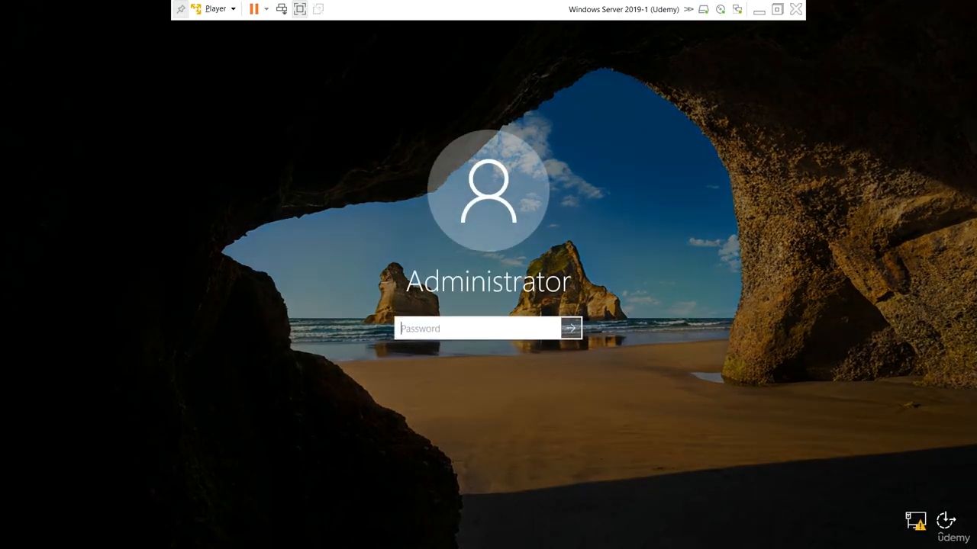
key("Caps_Lock")
type("•")
key("Caps_Lock")
type("••••••")
key("Return")
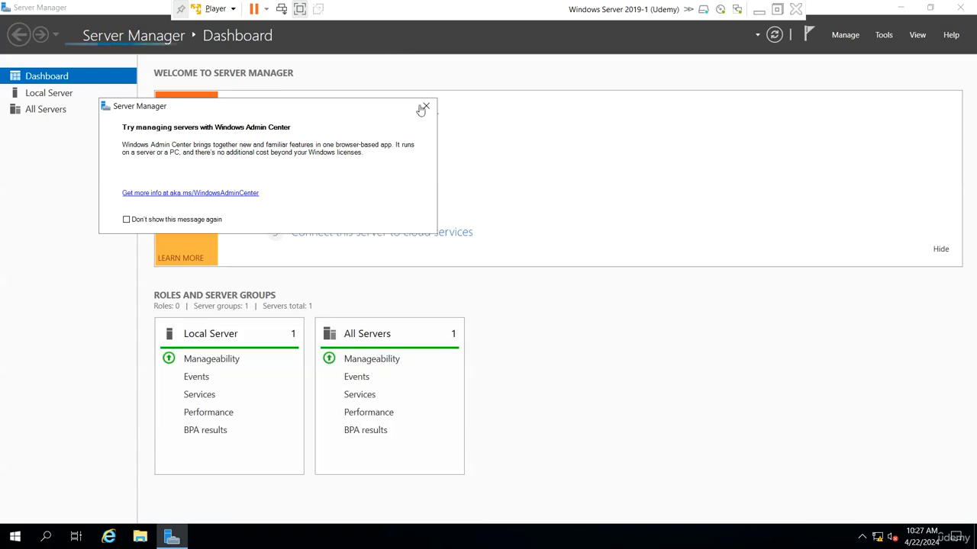
left_click(425, 106)
left_click(49, 93)
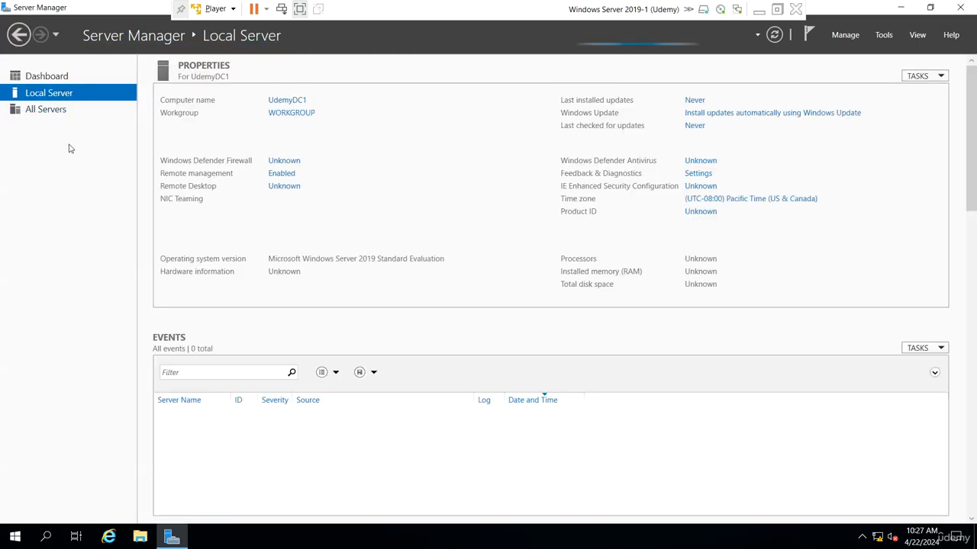
In Add Roles and Features, select Active Directory Domain Services and DNS Server with their required features.
left_click(845, 35)
left_click(860, 52)
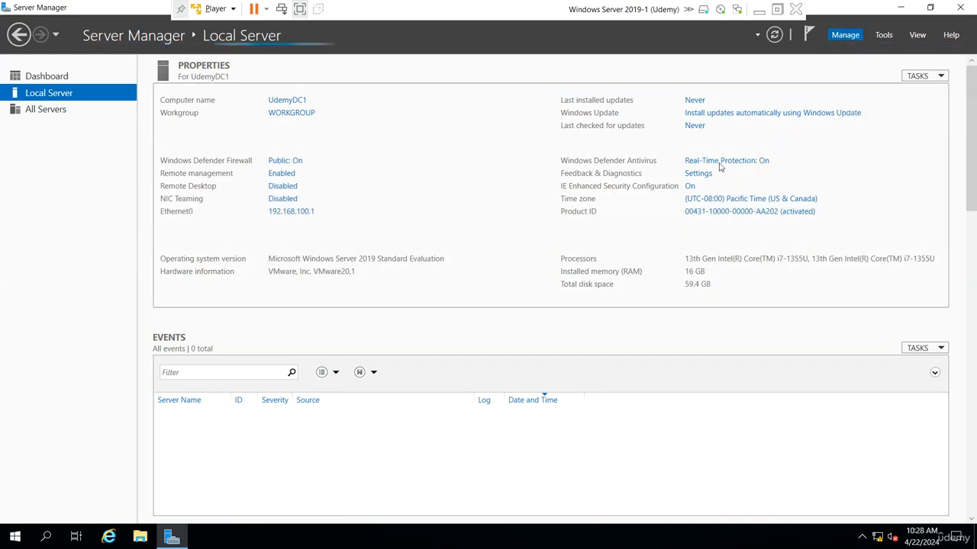
left_click(370, 365)
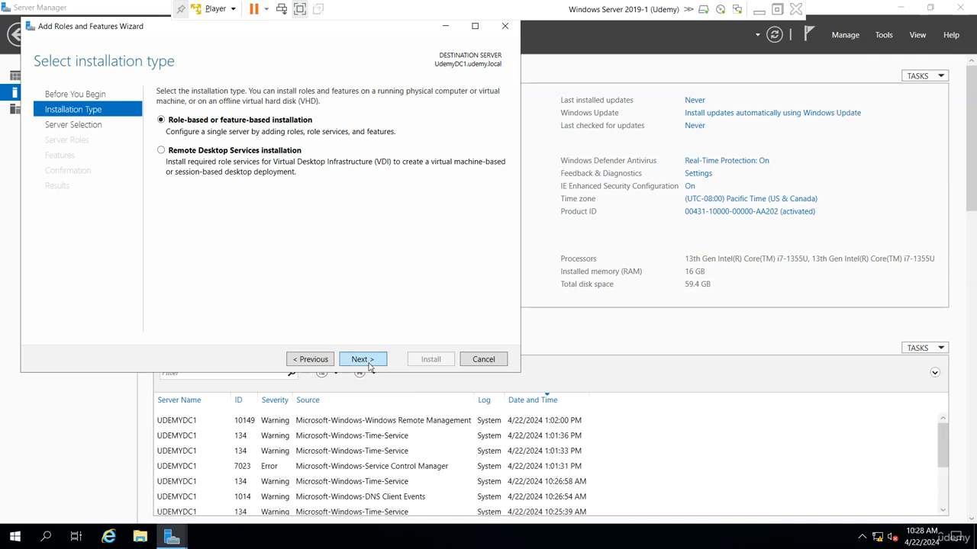
left_click(370, 366)
key("Return")
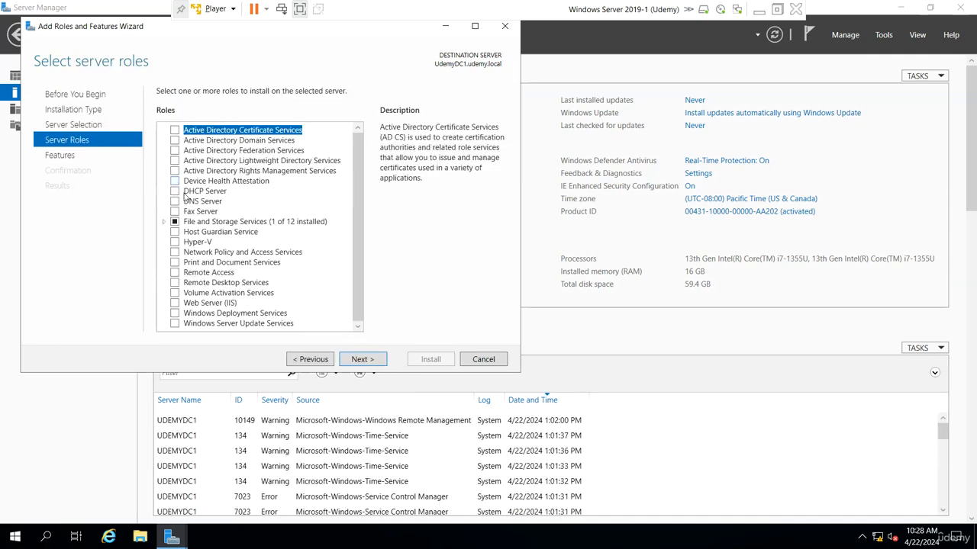
left_click(176, 140)
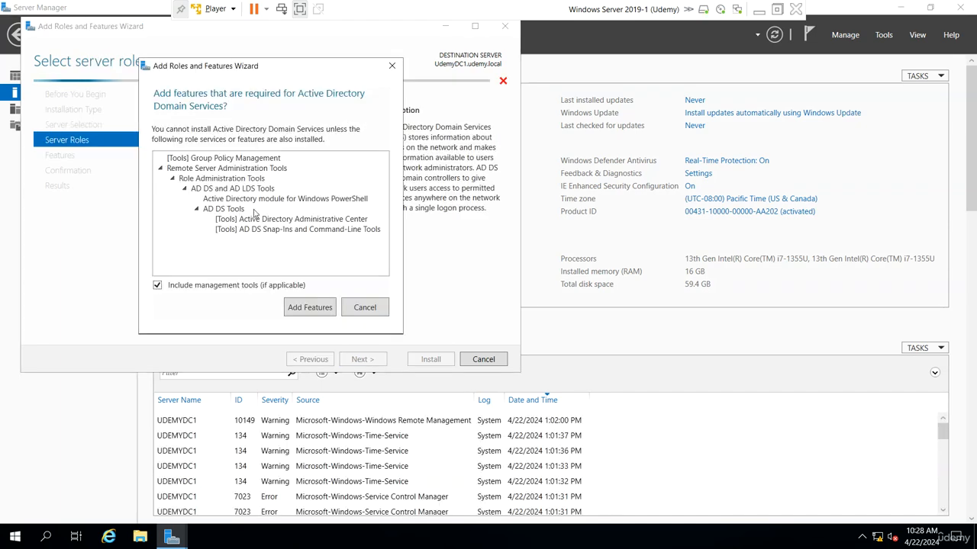
left_click(310, 307)
left_click(175, 201)
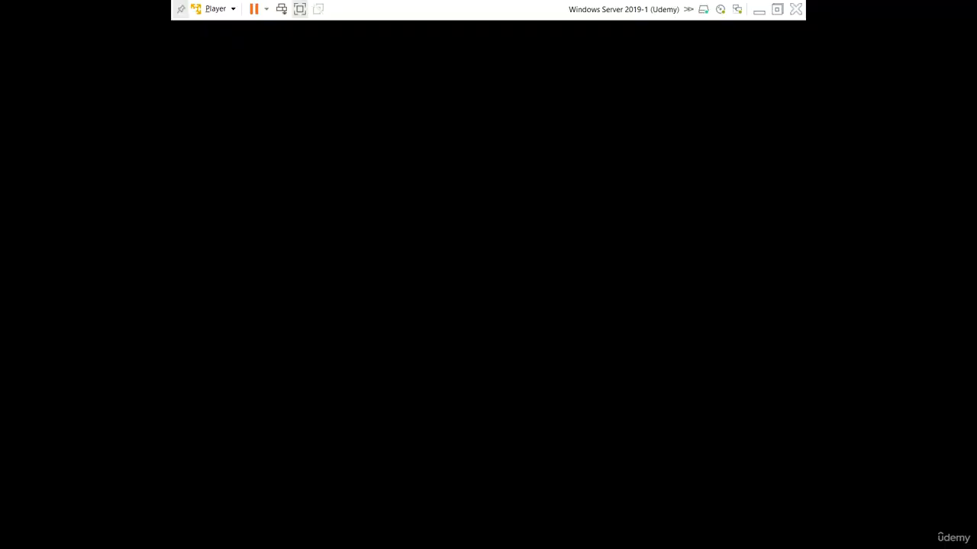
left_click(309, 303)
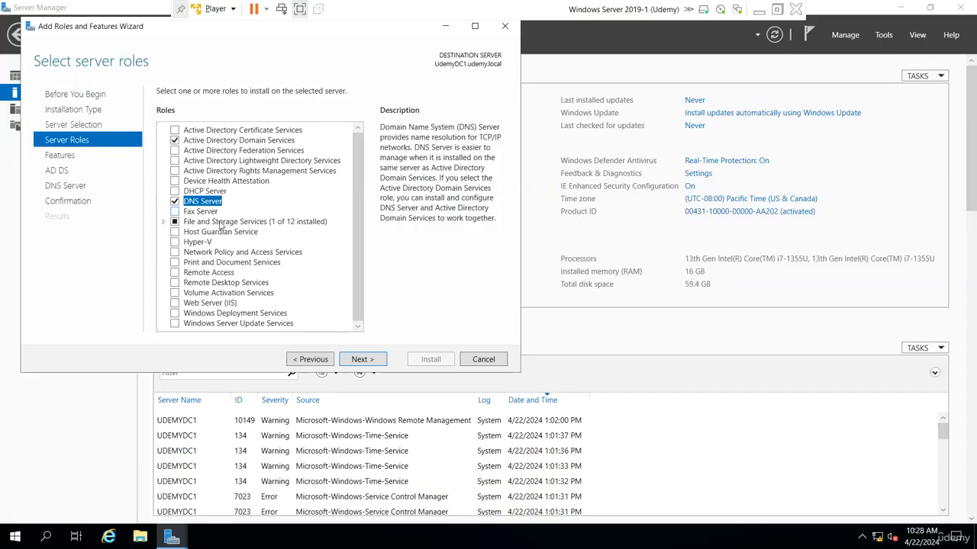
Continue through the features and AD DS pages, start the installation, and minimize the VM.
left_click(356, 359)
left_click(3, 6)
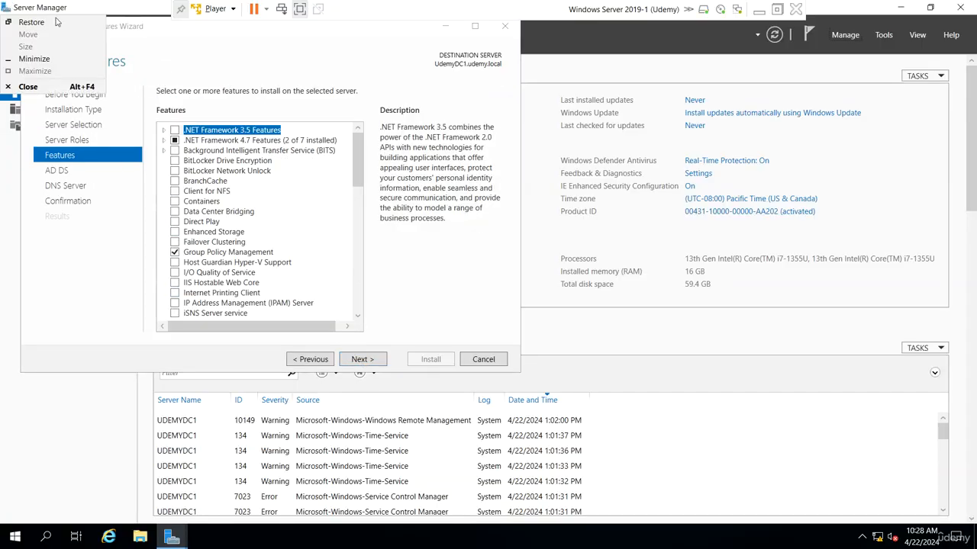
left_click(118, 263)
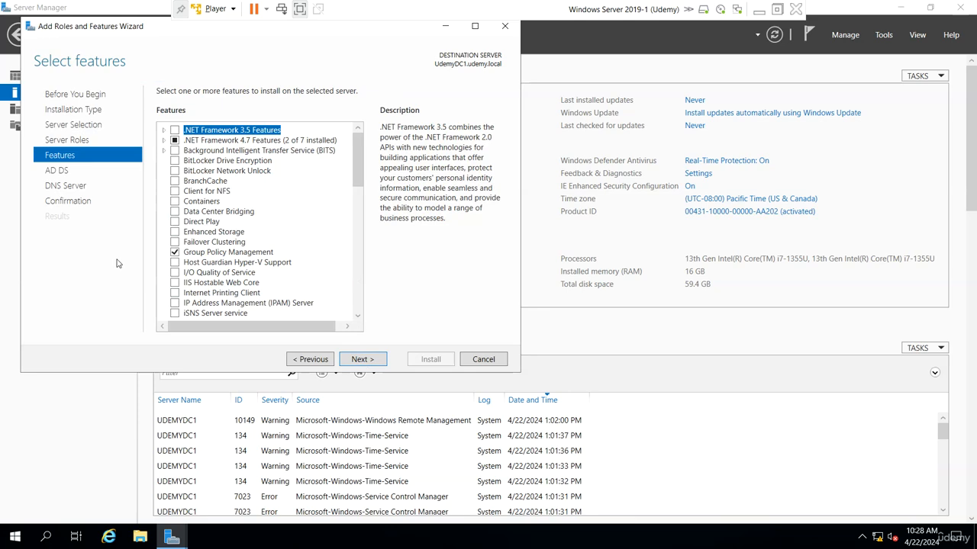
left_click(316, 360)
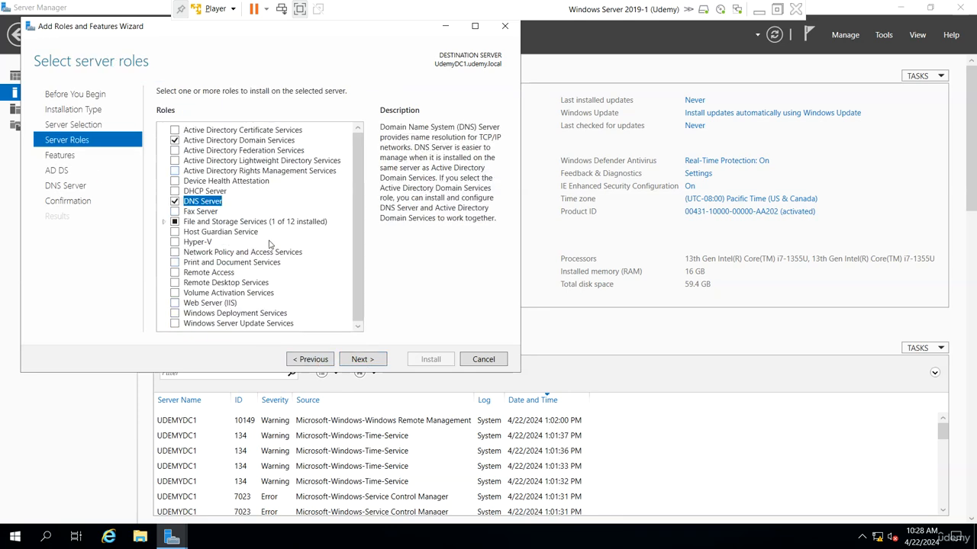
left_click(362, 359)
left_click(368, 359)
left_click(373, 361)
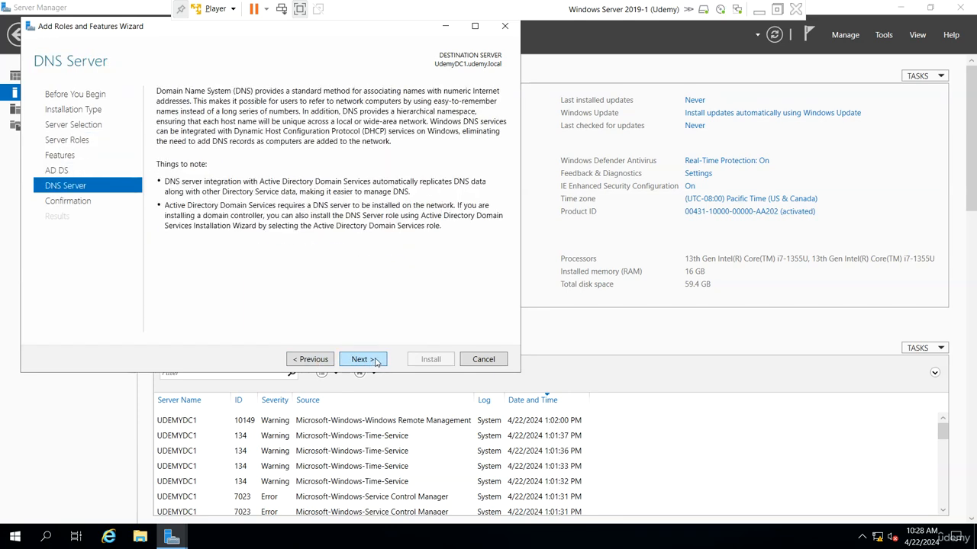
left_click(374, 361)
left_click(437, 361)
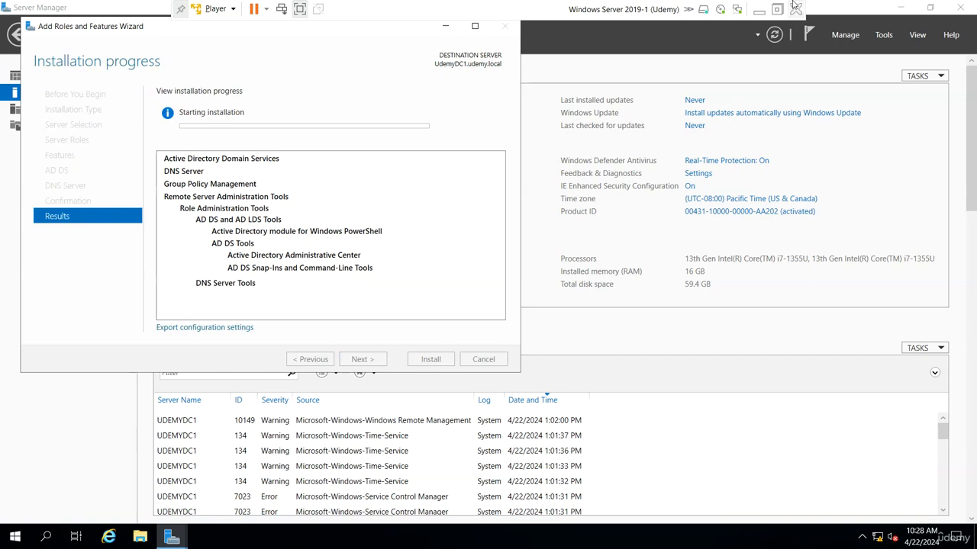
left_click(758, 9)
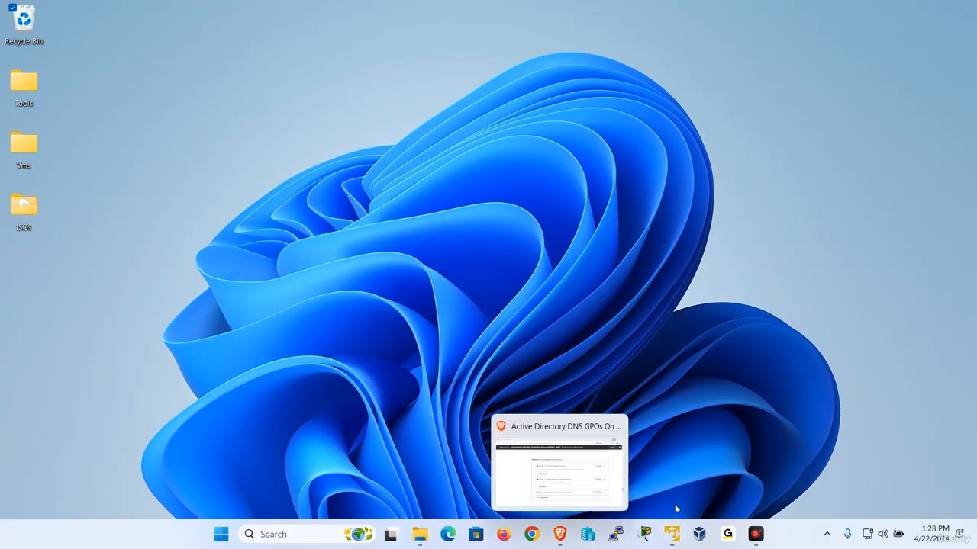
Restore the Coursera VM, send Ctrl+Alt+Del, and sign in as Administrator with the account password.
mouse_move(672, 534)
left_click(697, 473)
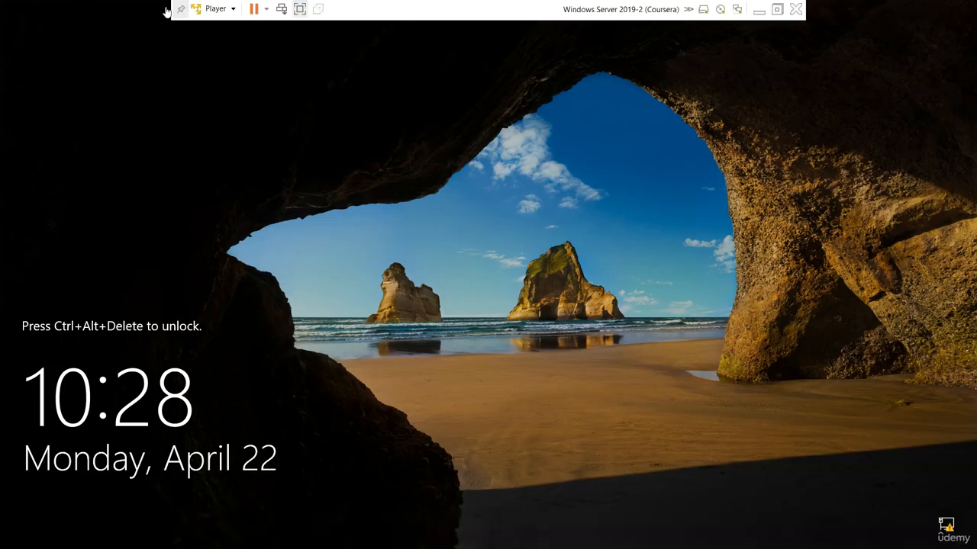
left_click(216, 9)
left_click(263, 73)
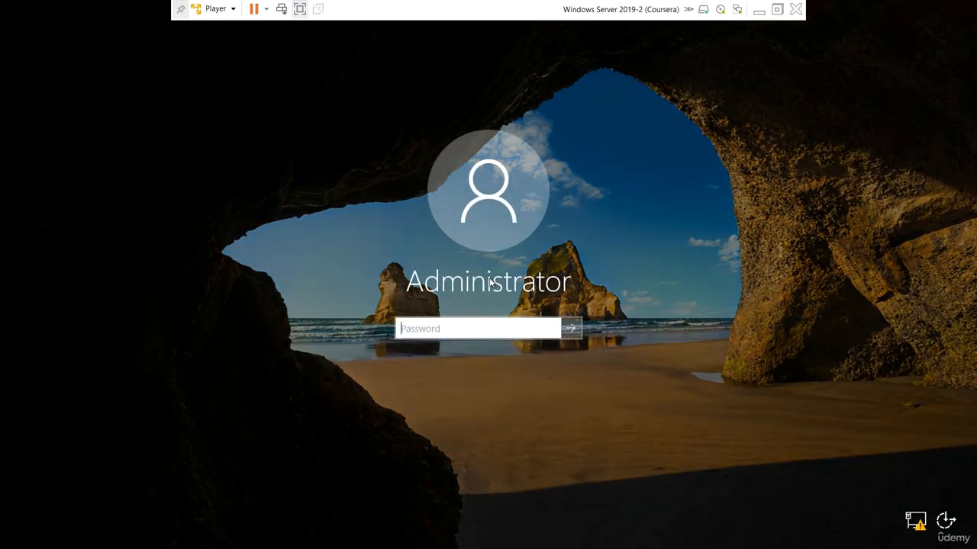
left_click(478, 326)
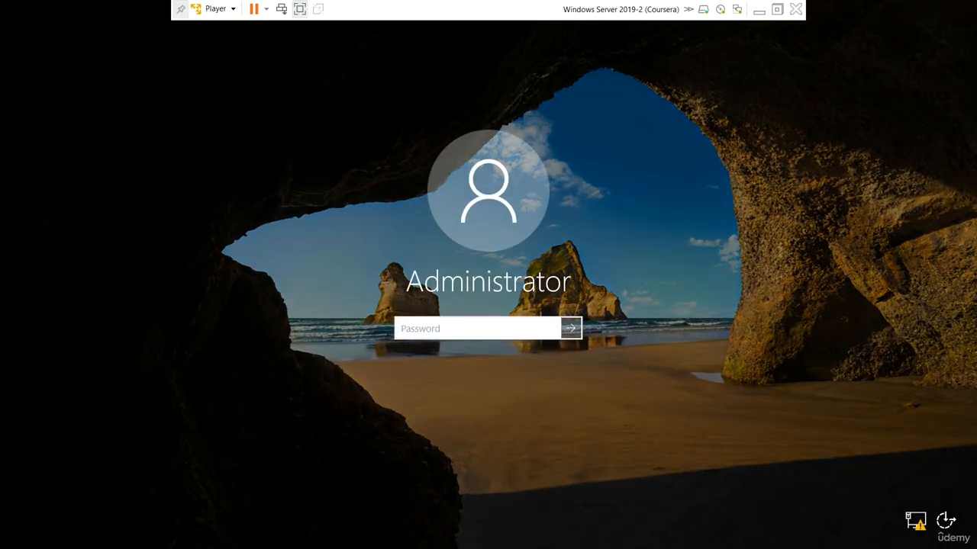
key("Caps_Lock")
type("•")
key("Caps_Lock")
type("••••••••")
key("Return")
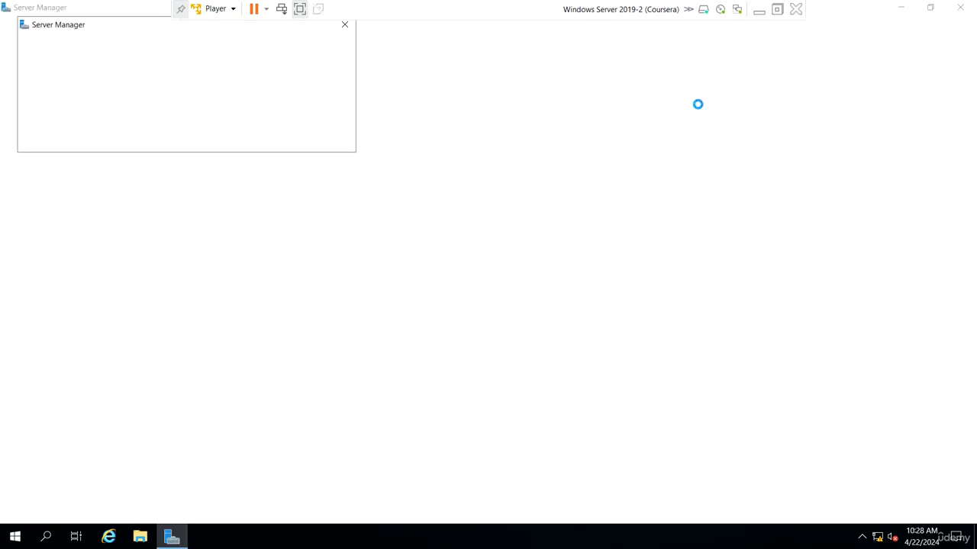
Launch the Add Roles and Features wizard on CourseraDC1 and advance to server role selection.
left_click(347, 26)
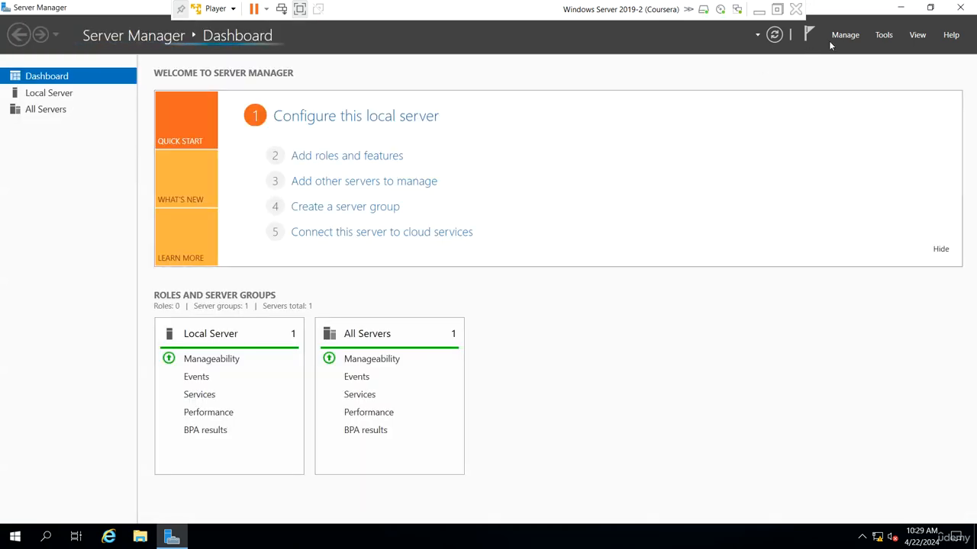
left_click(839, 36)
left_click(866, 48)
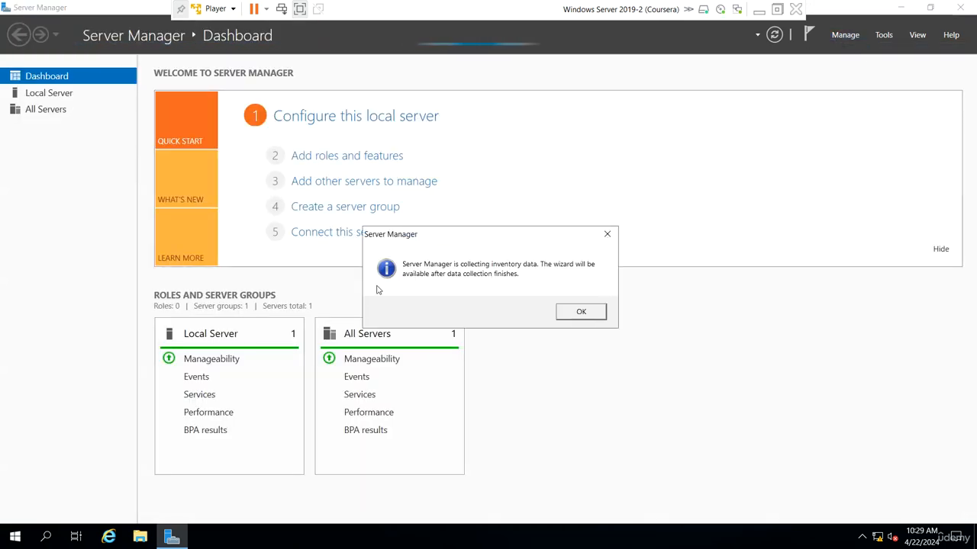
left_click(580, 312)
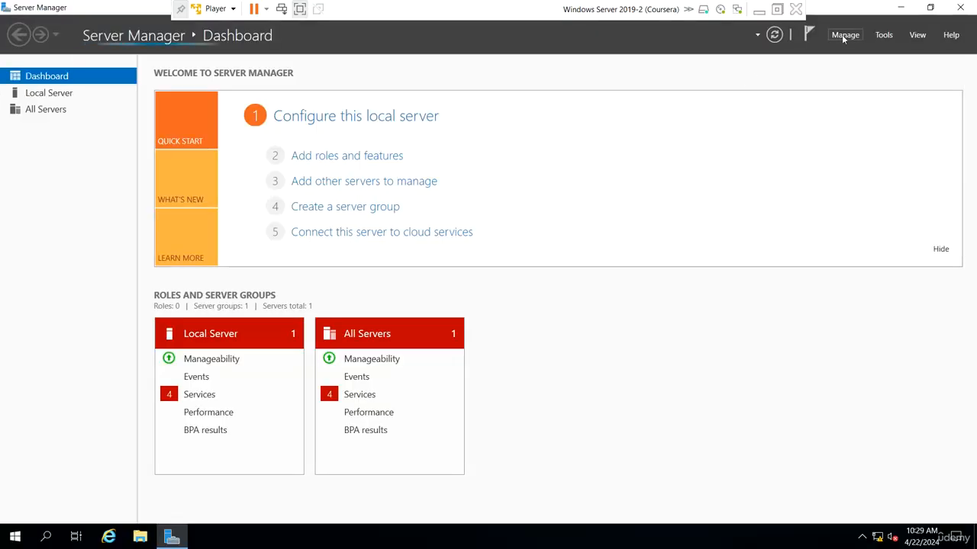
left_click(846, 37)
left_click(847, 50)
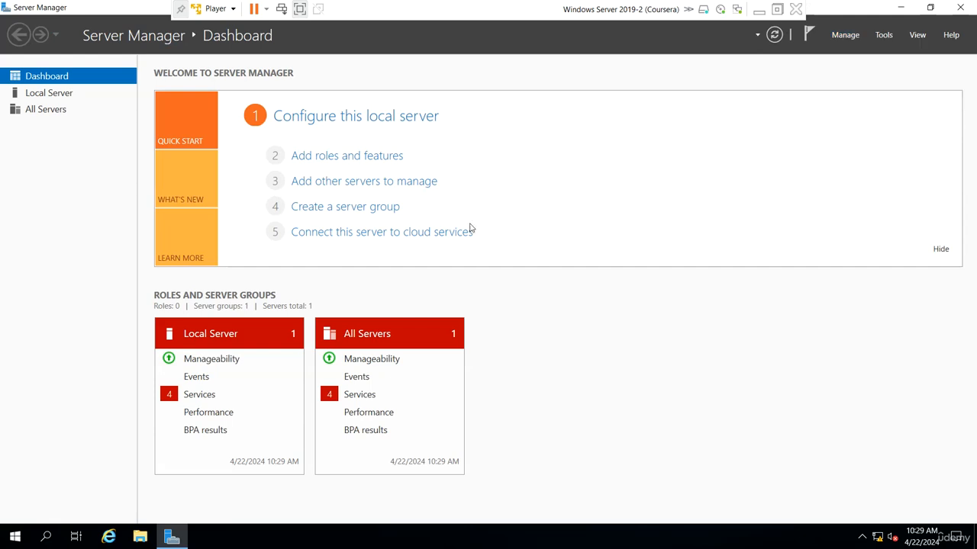
left_click(362, 359)
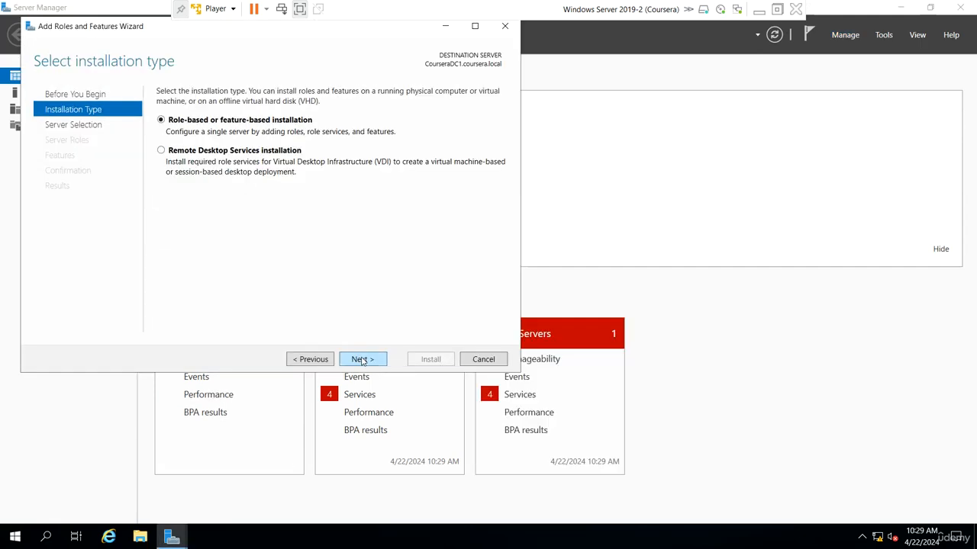
left_click(362, 359)
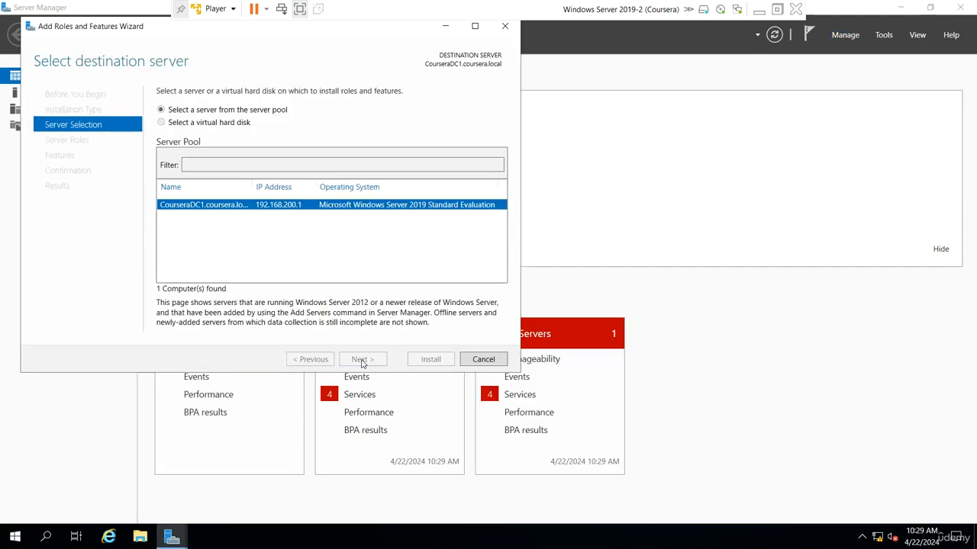
left_click(361, 360)
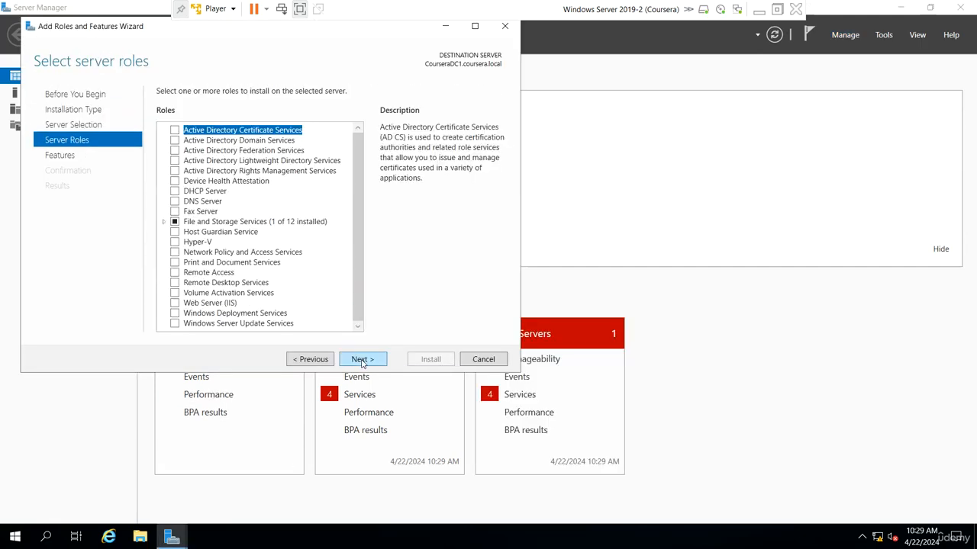
Select AD DS and DNS Server with required features, start installing, and minimize the VM.
left_click(175, 141)
left_click(322, 308)
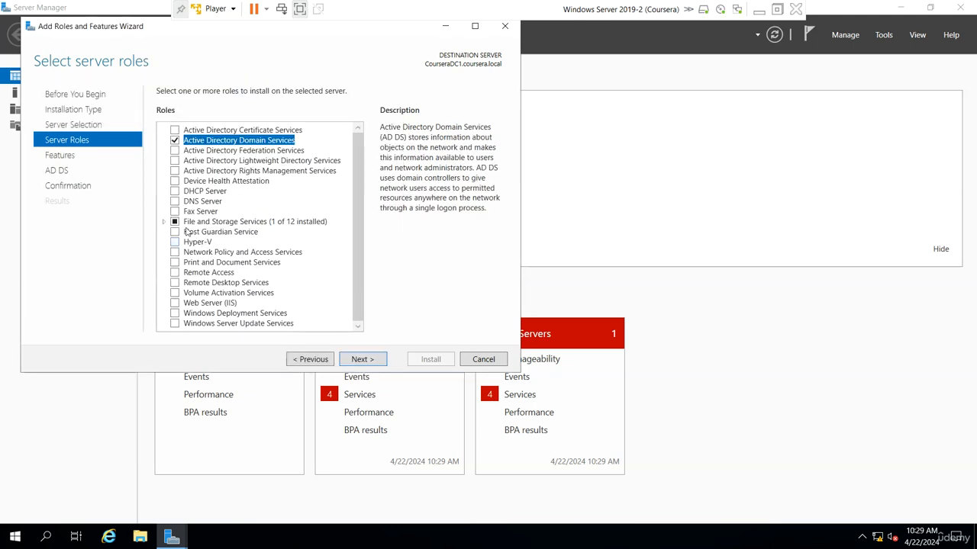
left_click(180, 202)
left_click(302, 300)
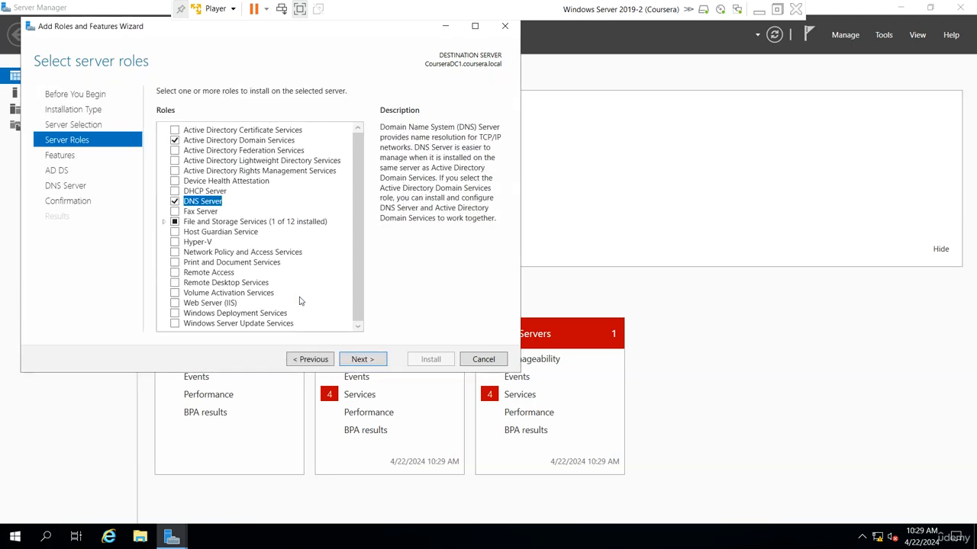
left_click(362, 359)
left_click(362, 359)
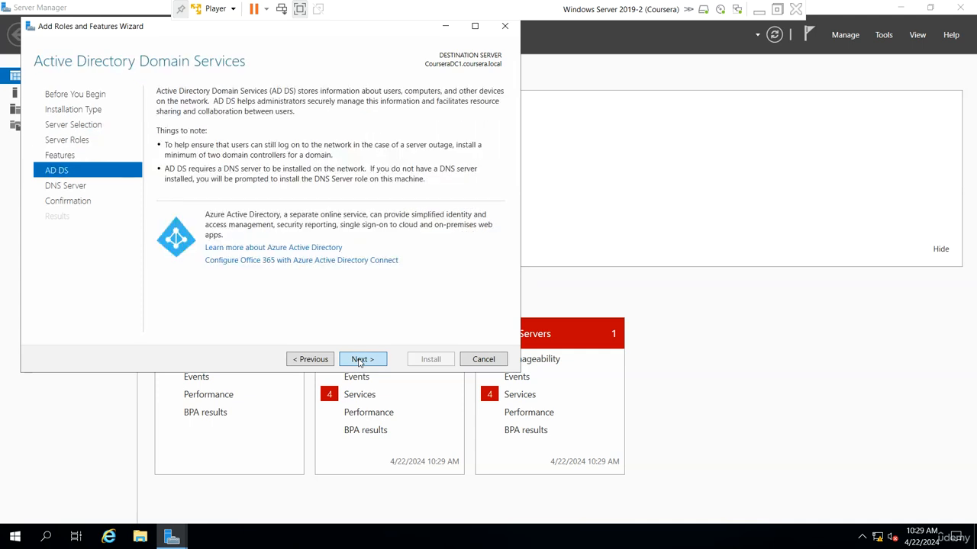
left_click(362, 359)
left_click(362, 358)
left_click(431, 359)
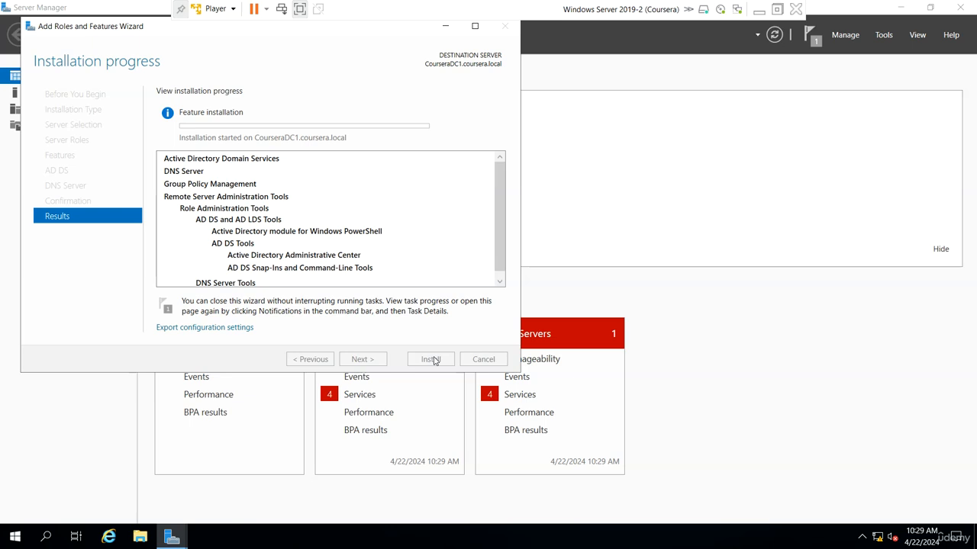
left_click(759, 10)
Switch to the Windows Server 2019-1 VM and reposition the wizard while UdemyDC1's role installation completes.
mouse_move(671, 536)
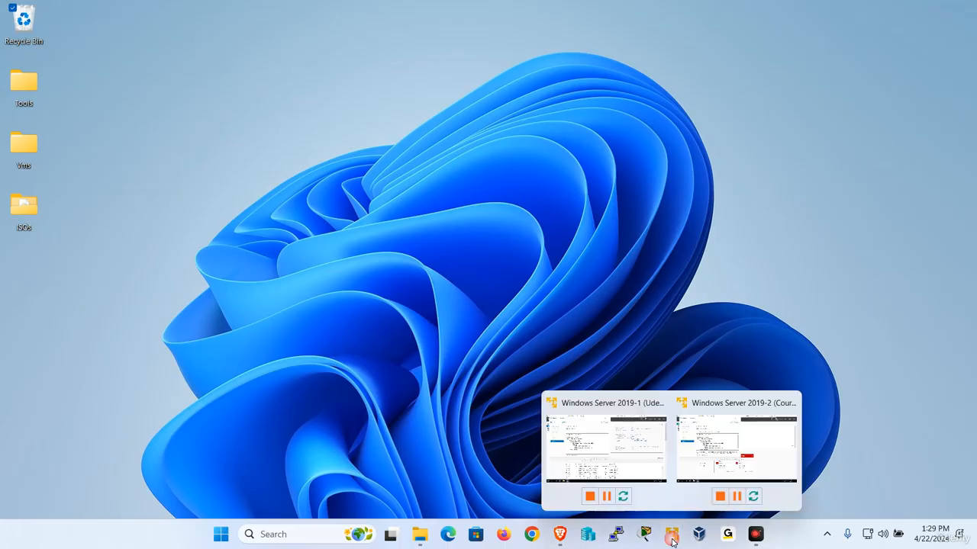
left_click(608, 459)
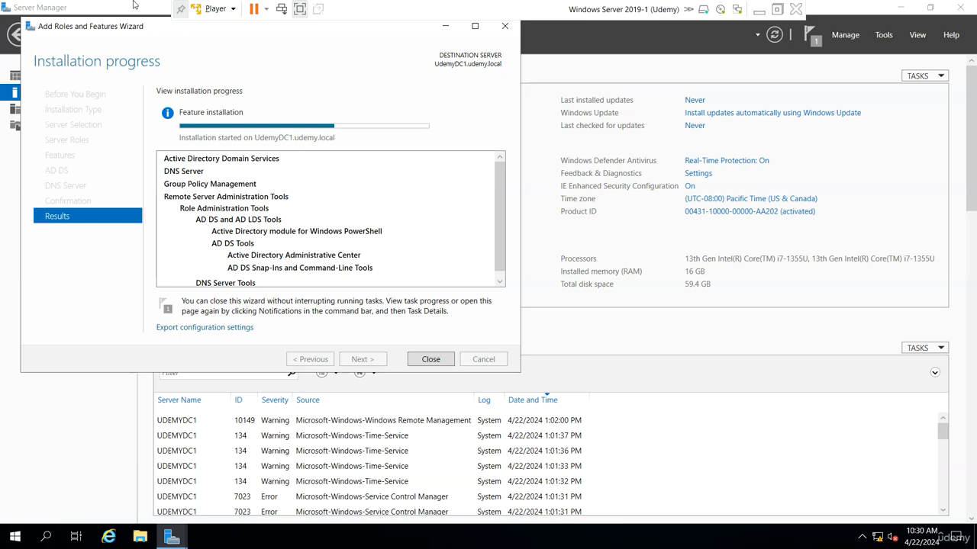
left_click_drag(128, 26, 244, 66)
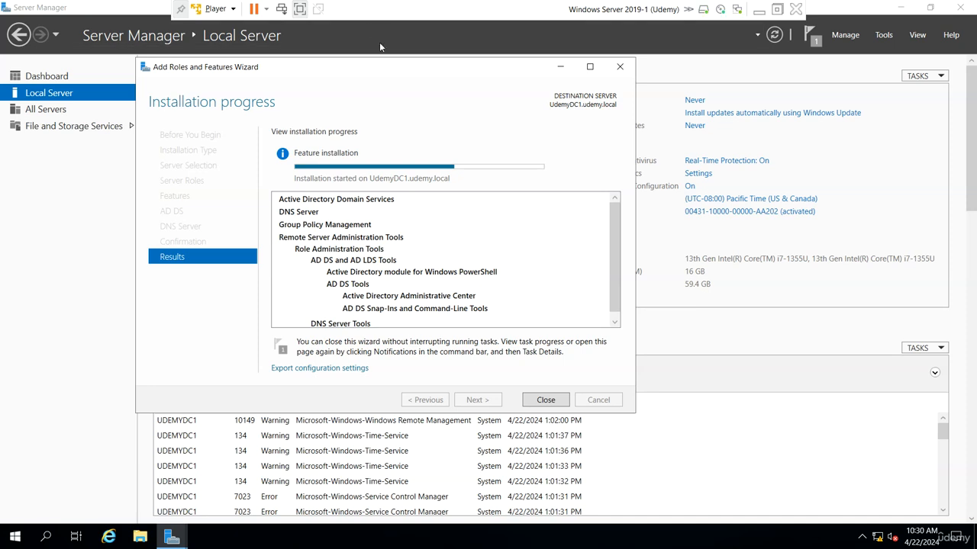
left_click_drag(398, 69, 408, 69)
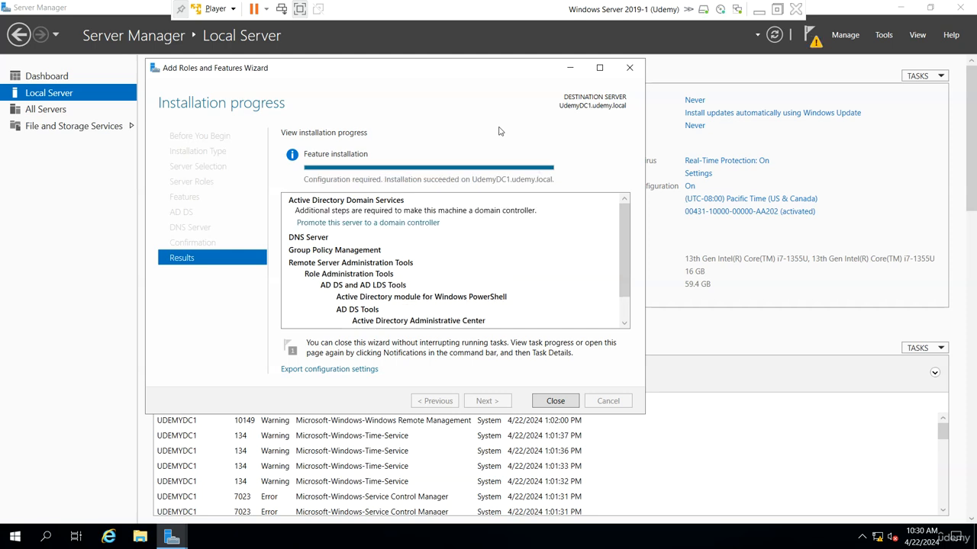
Start the promotion as a new forest with root domain name udemy.local.
left_click(409, 223)
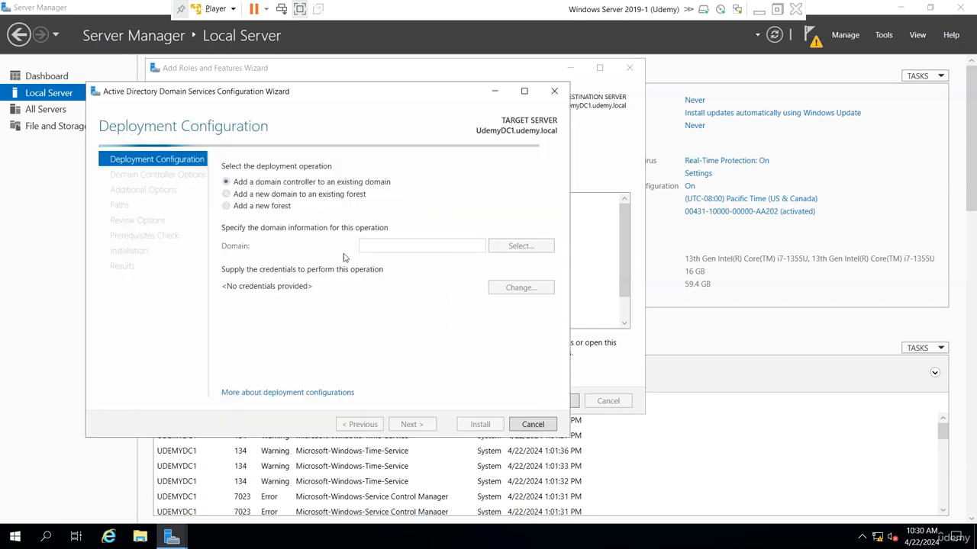
left_click(238, 207)
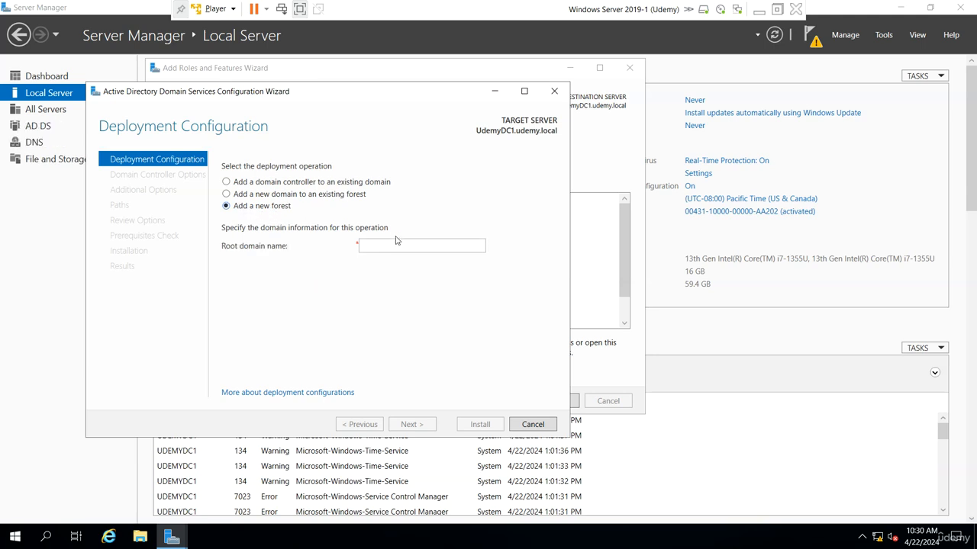
left_click(421, 246)
type("udem")
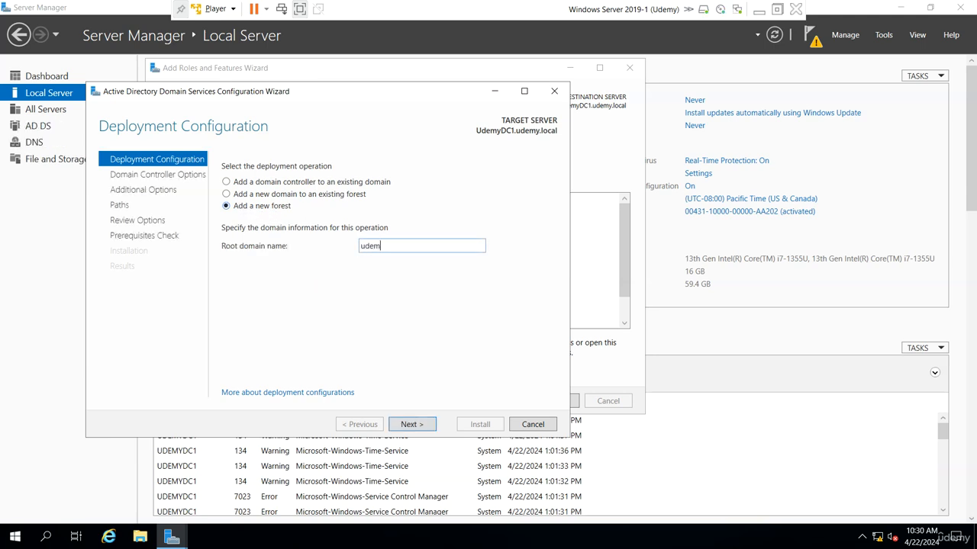
type("y.local")
key("Return")
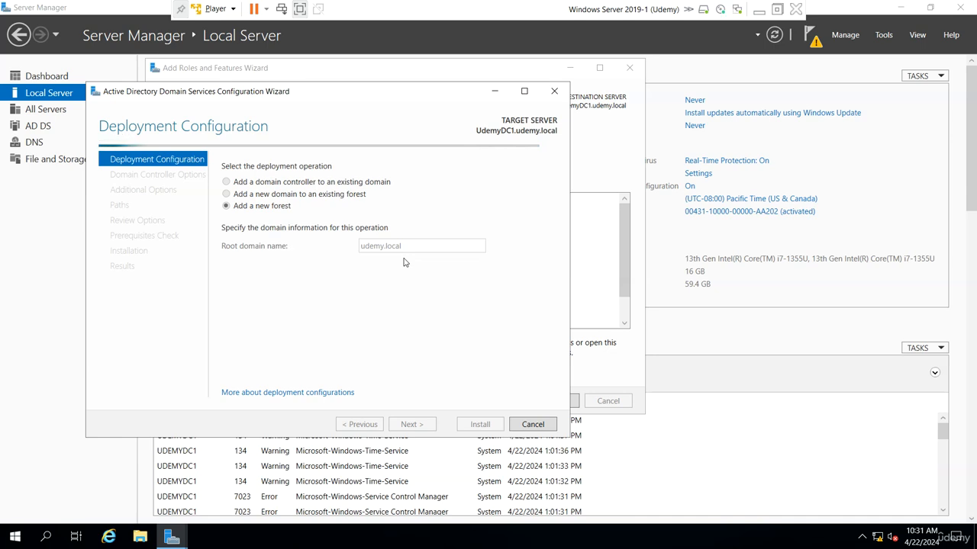
Enter and confirm the DSRM password, then continue to DNS Options.
left_click_drag(404, 97, 447, 98)
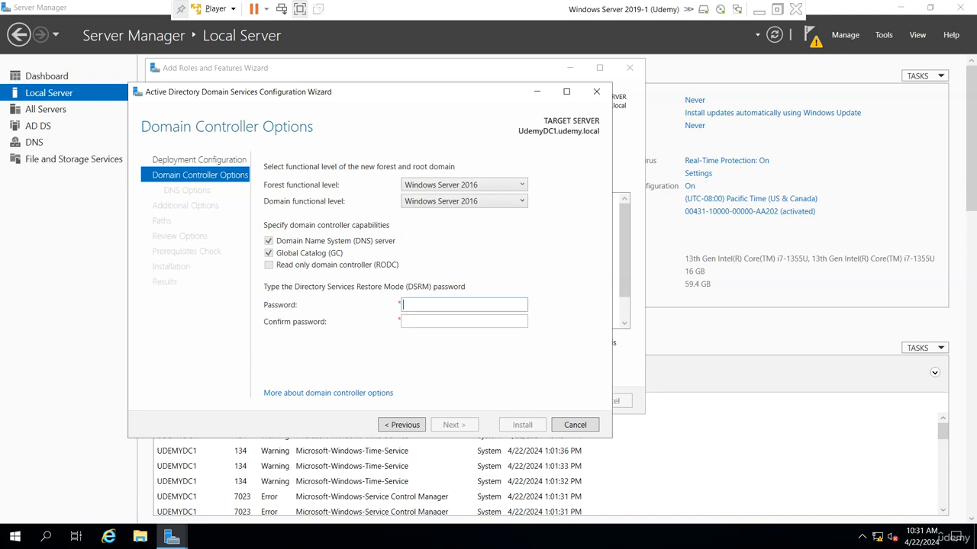
type("Pa$$w0rd")
key("Tab")
type("Pa$$w")
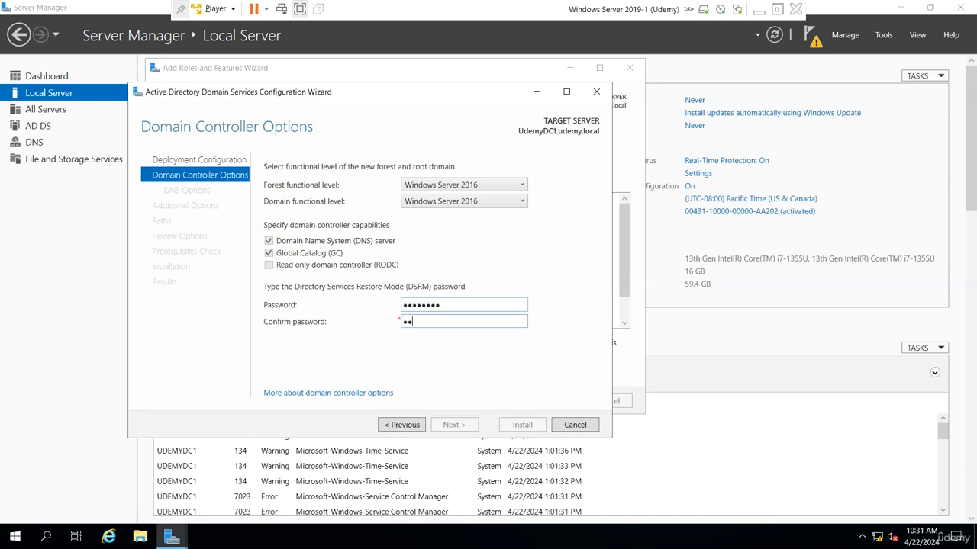
type("0rd")
key("Return")
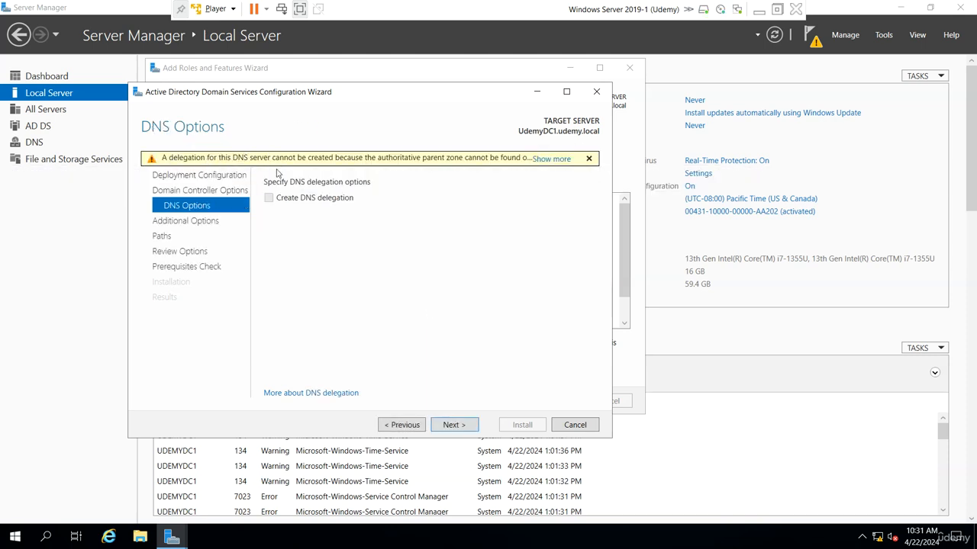
In DNS Manager, start a new zone under UDEMYDC1's Forward Lookup Zones.
left_click(885, 36)
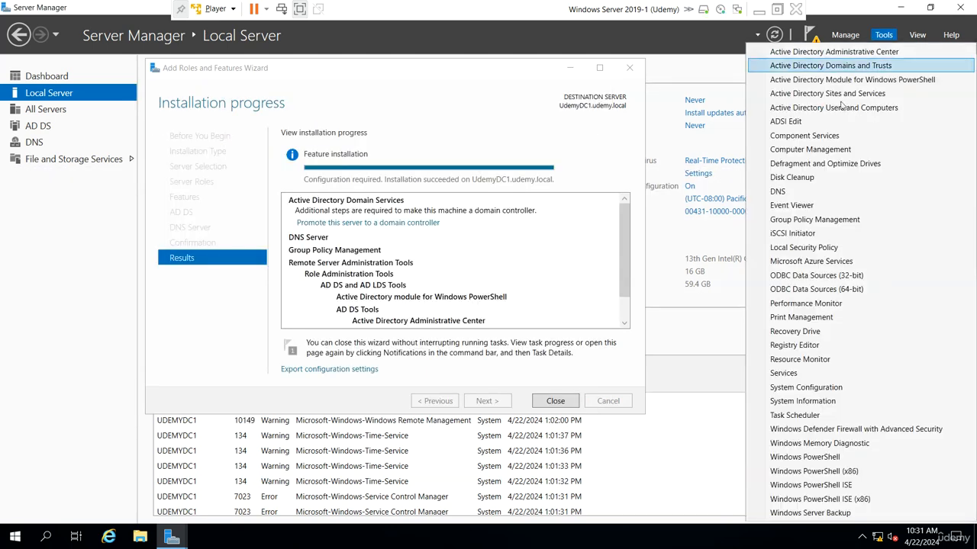
left_click(803, 191)
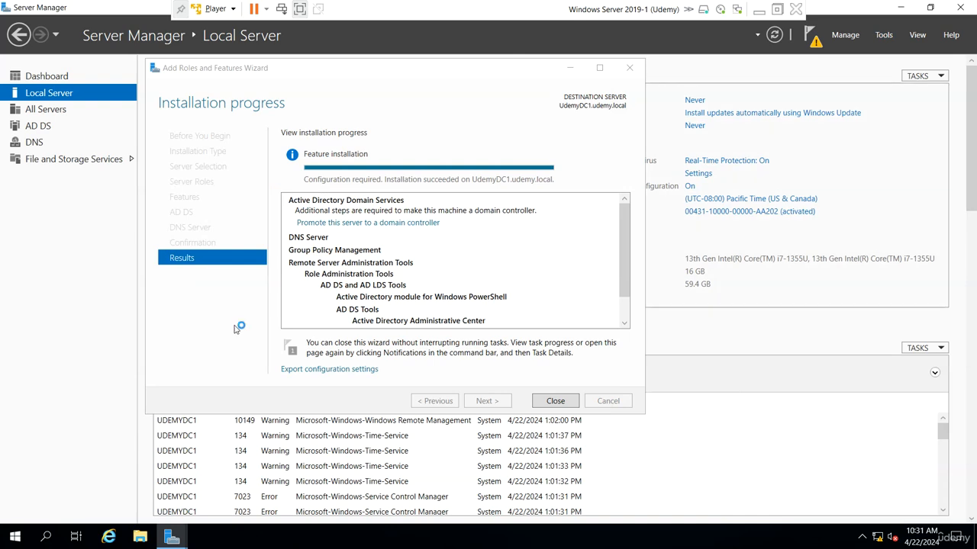
double_click(81, 102)
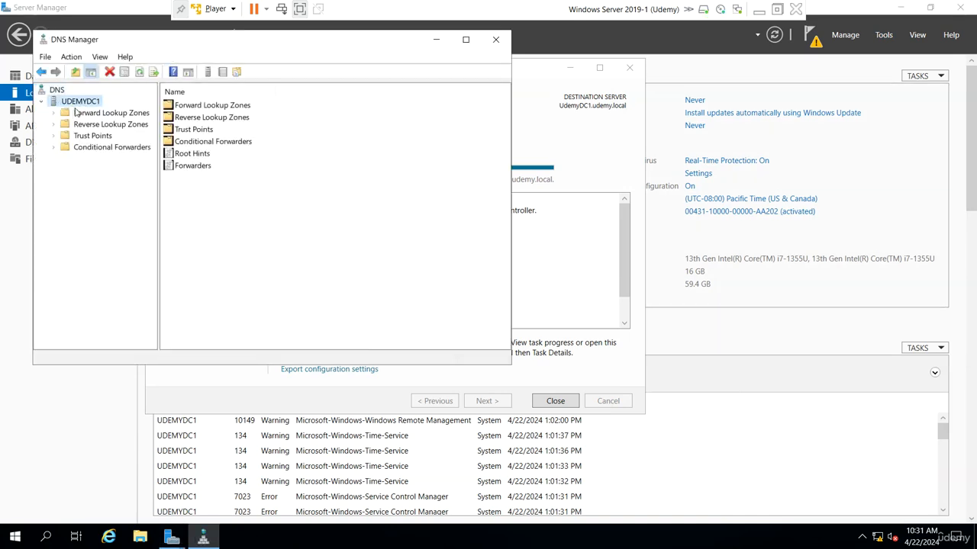
left_click(101, 115)
right_click(101, 116)
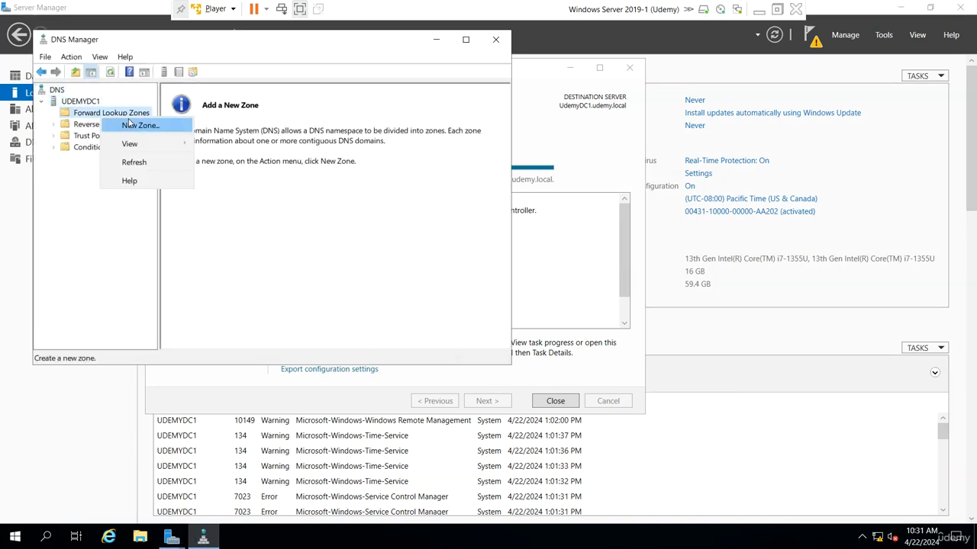
left_click(137, 124)
Create udemy.local as a primary zone and choose its dynamic update setting.
left_click(272, 292)
left_click(269, 291)
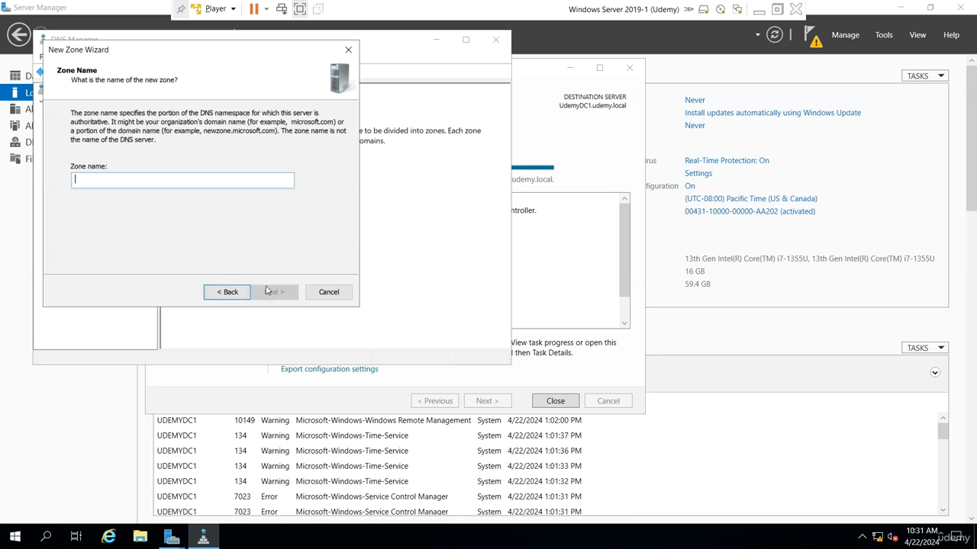
type("udemy.loca")
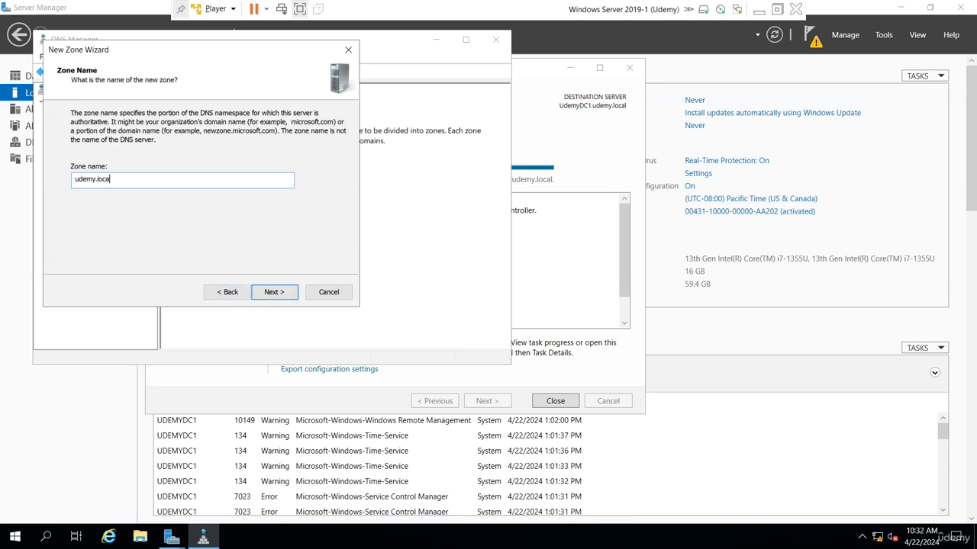
key("Return")
key("Return")
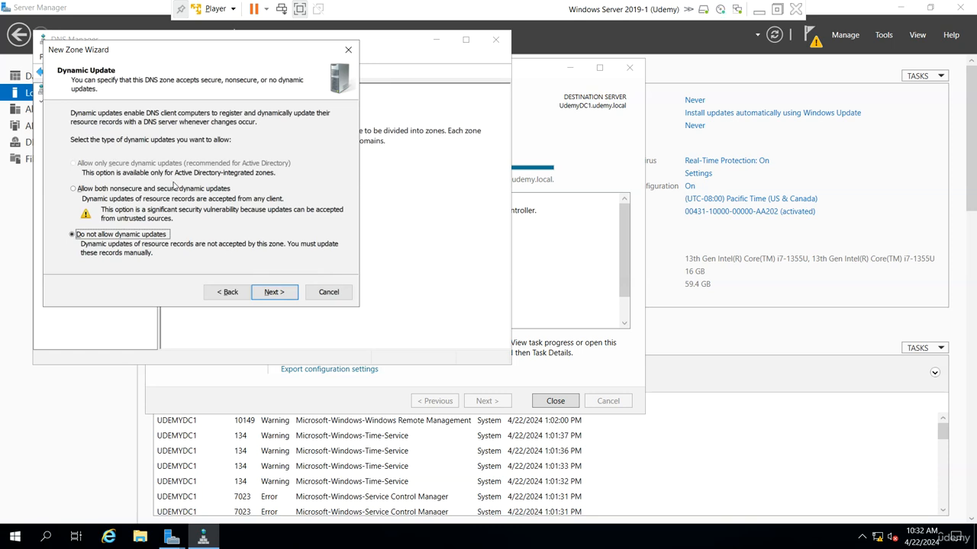
left_click(174, 188)
left_click(274, 291)
left_click(274, 291)
left_click(214, 107)
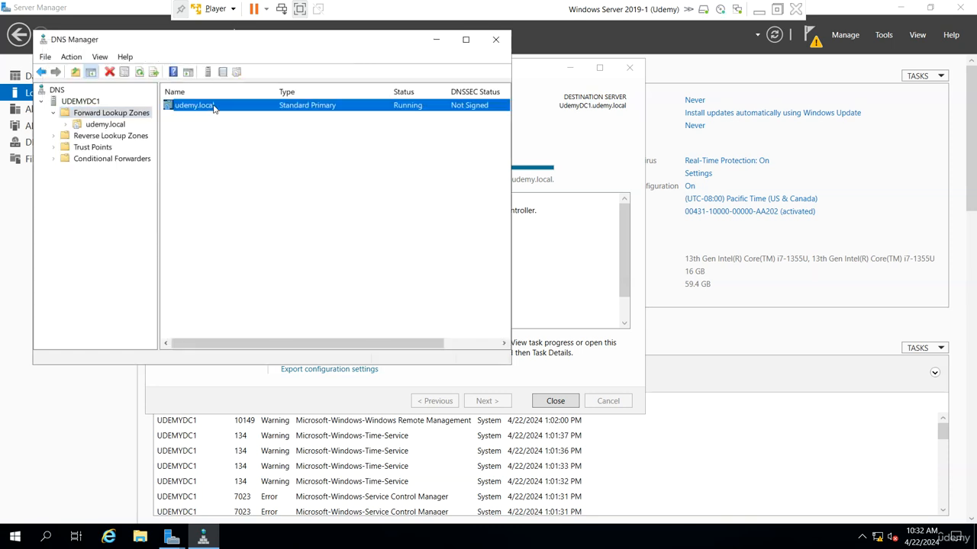
Open the udemy.local zone and inspect the udemydc1 host, SOA and NS records.
double_click(213, 107)
left_click(189, 131)
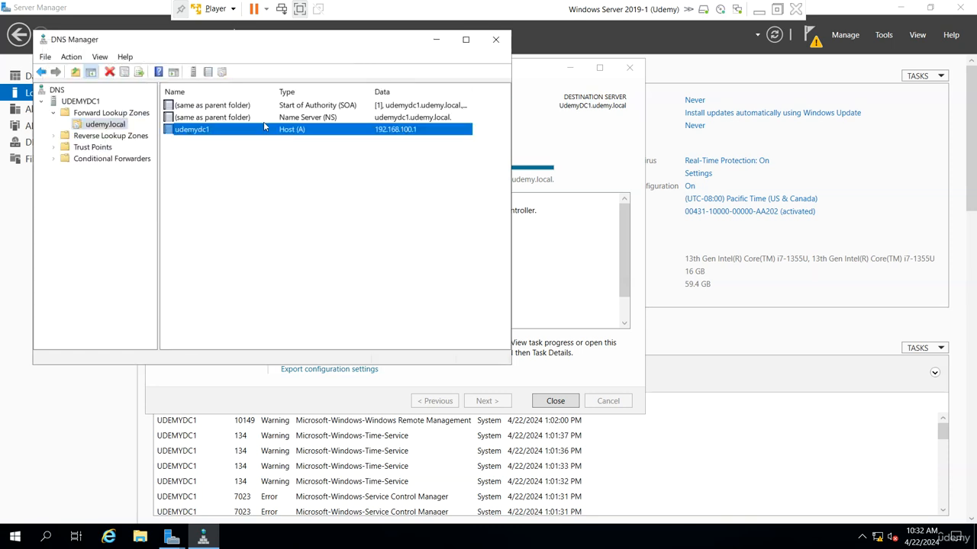
key("Up")
key("Up")
Reopen the AD DS configuration wizard, page back and forth, then cancel it and confirm Yes.
left_click(565, 280)
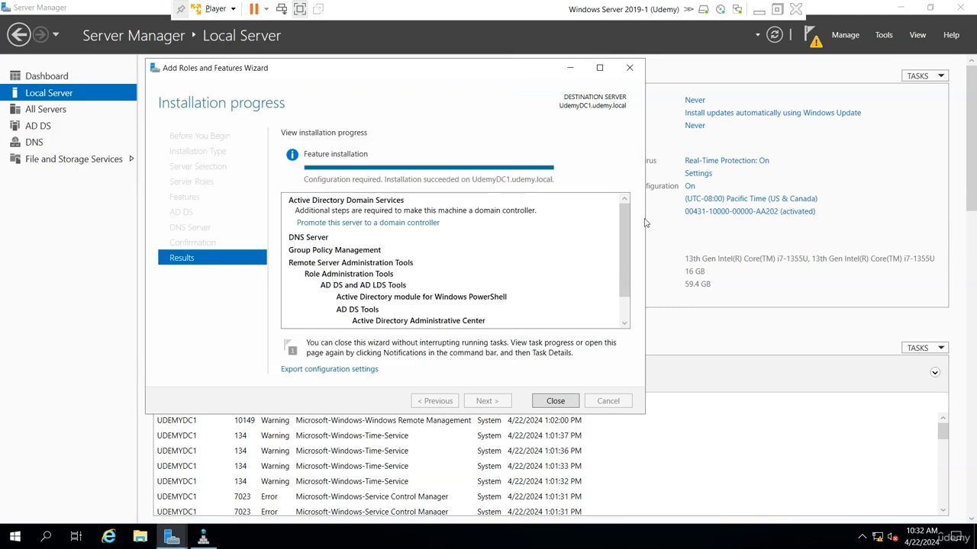
mouse_move(172, 536)
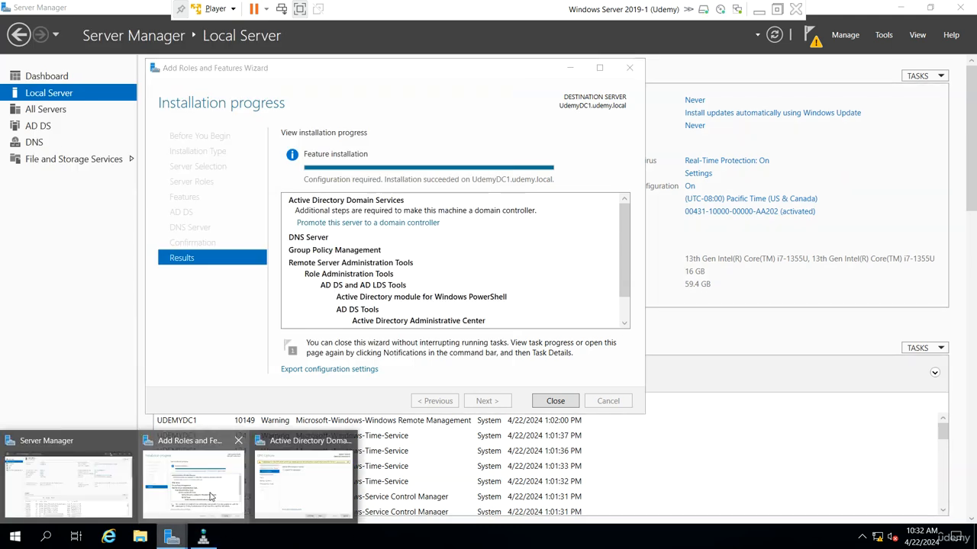
left_click(315, 475)
left_click(403, 425)
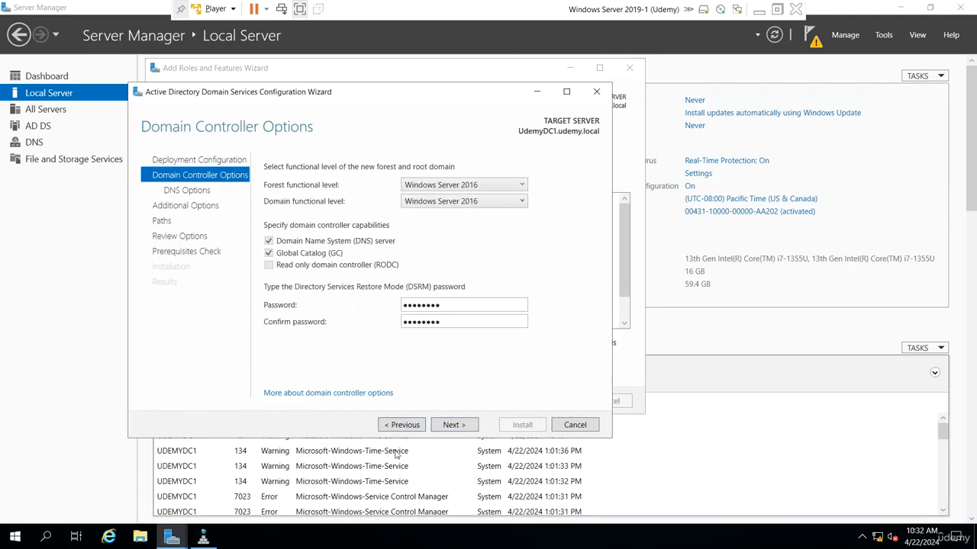
left_click(453, 425)
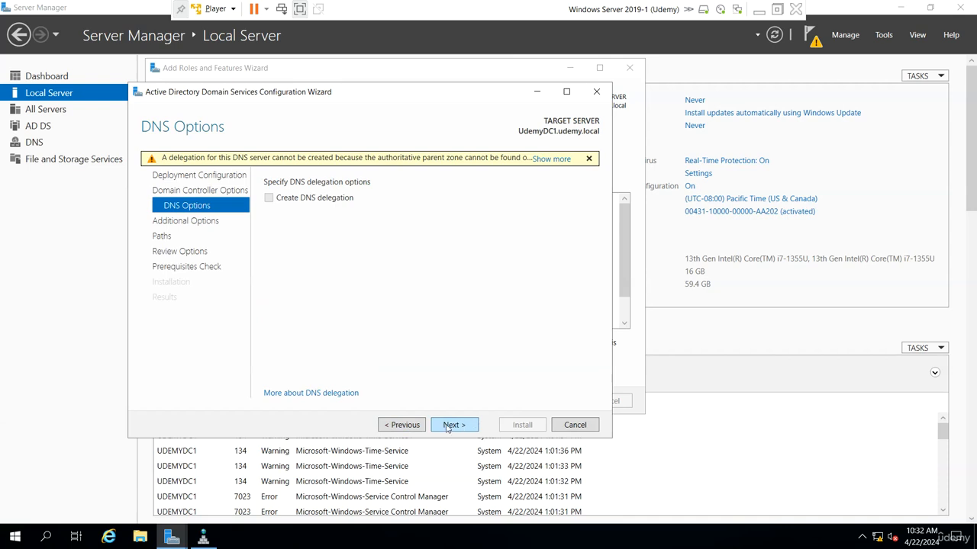
left_click(401, 425)
left_click(401, 427)
left_click(455, 427)
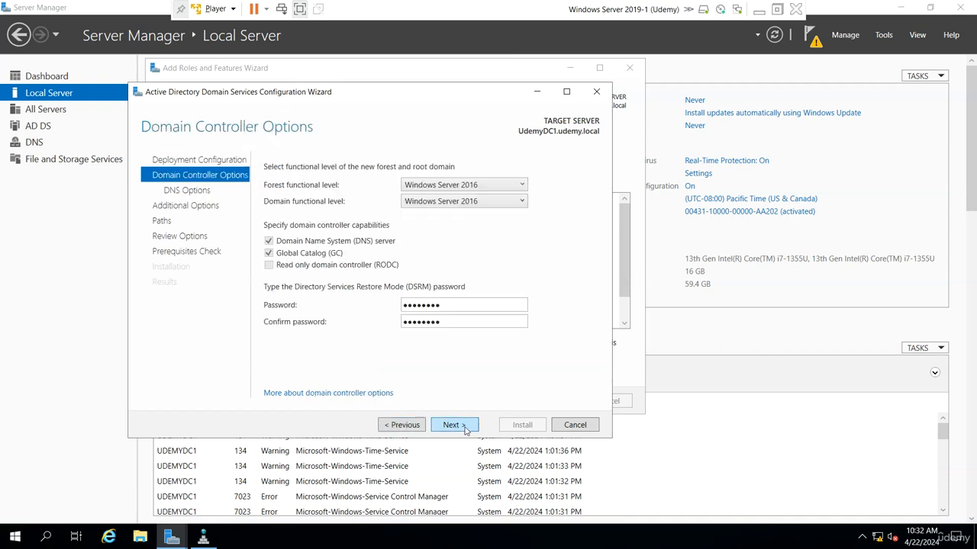
left_click(453, 425)
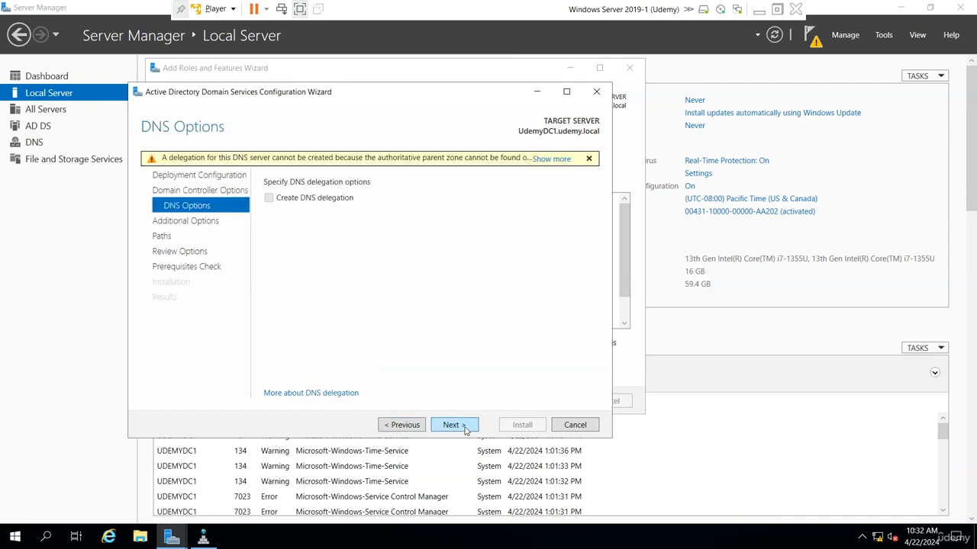
left_click(583, 427)
left_click(497, 314)
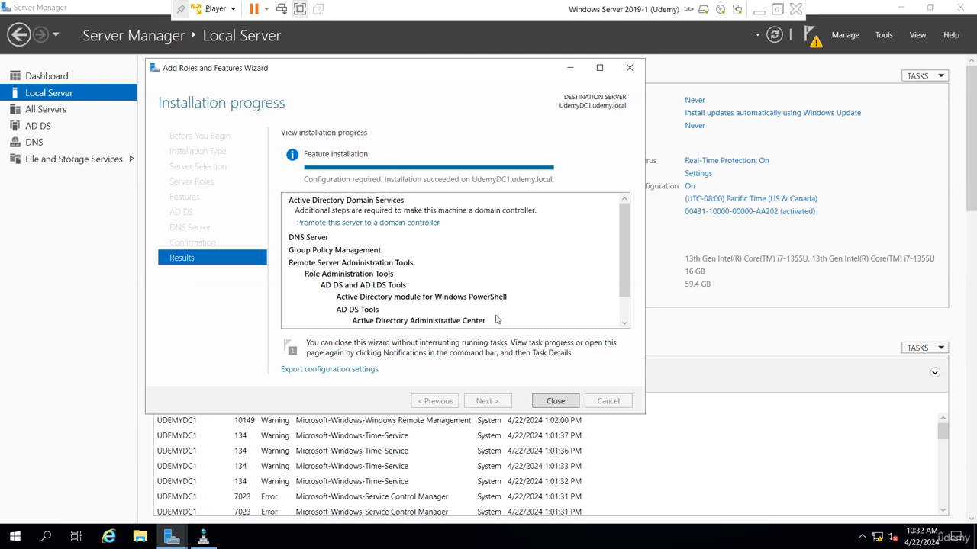
Start promotion as a new forest, entering the udemy.local root domain name.
left_click(382, 222)
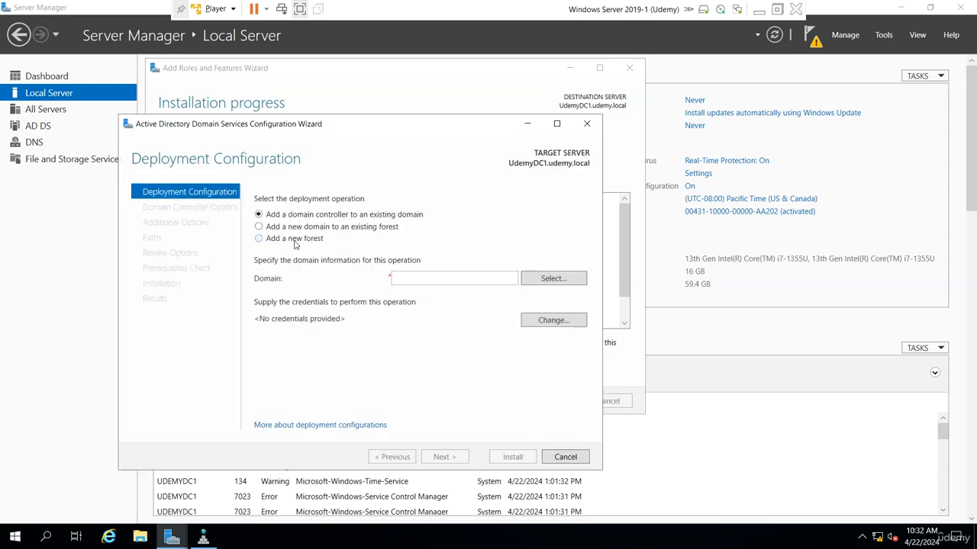
left_click(260, 238)
left_click(393, 278)
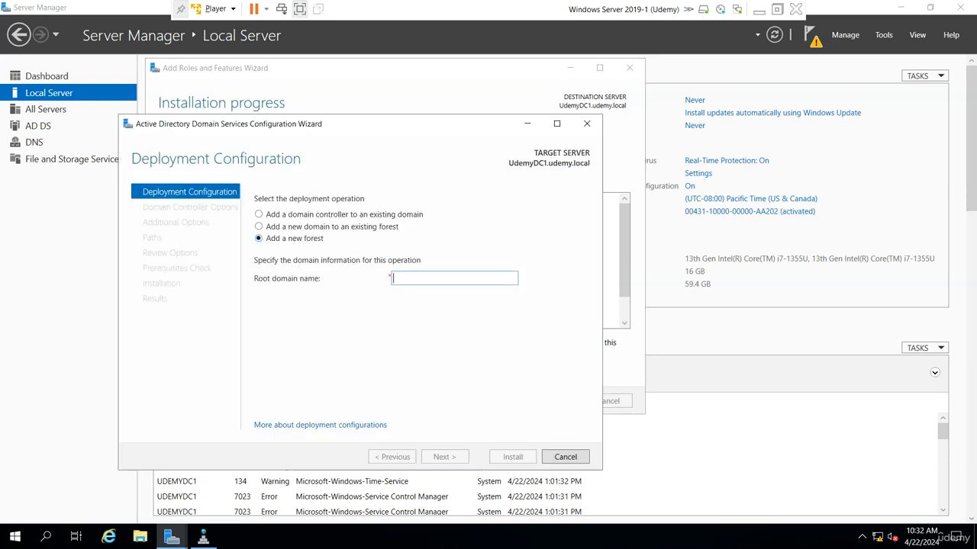
type("udemy.local")
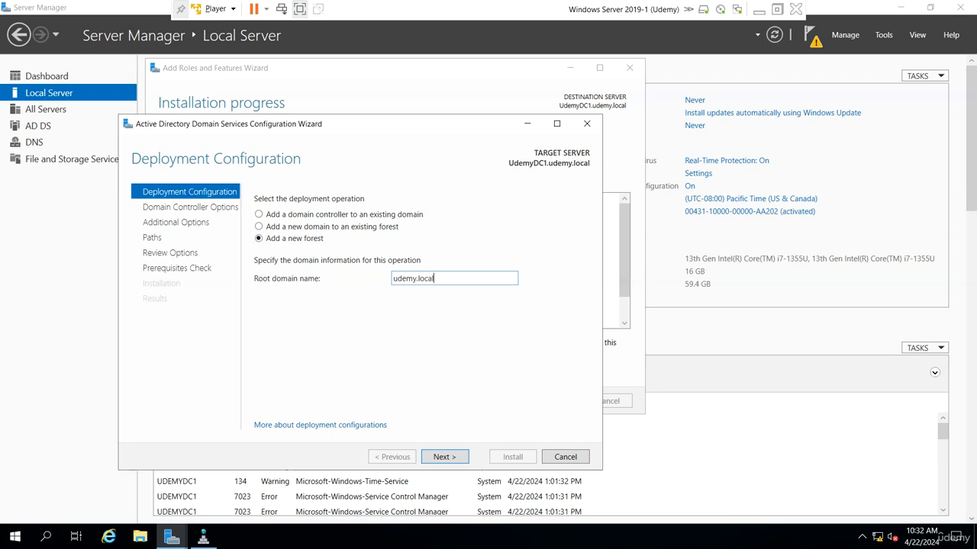
key("Return")
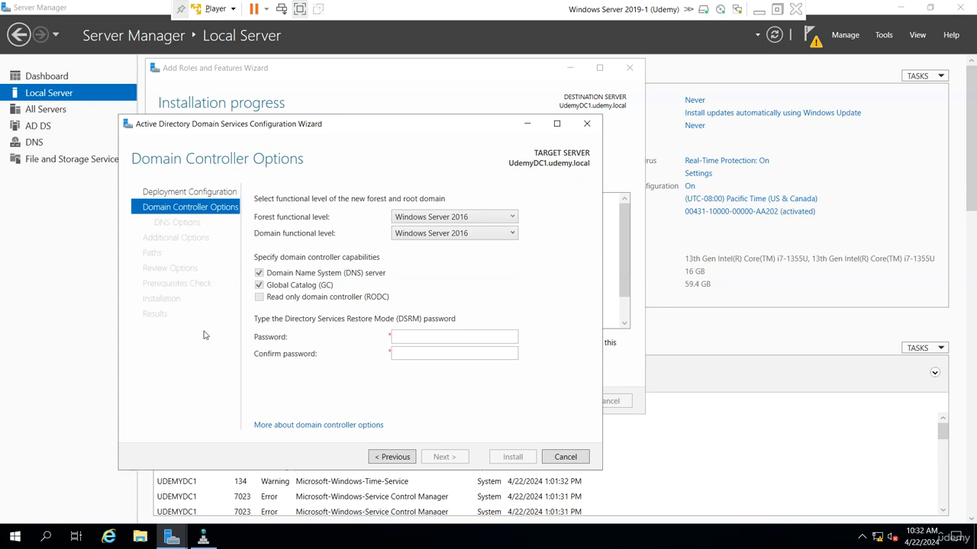
Set and confirm the DSRM password, and turn off DNS delegation creation.
left_click(454, 337)
key("Tab")
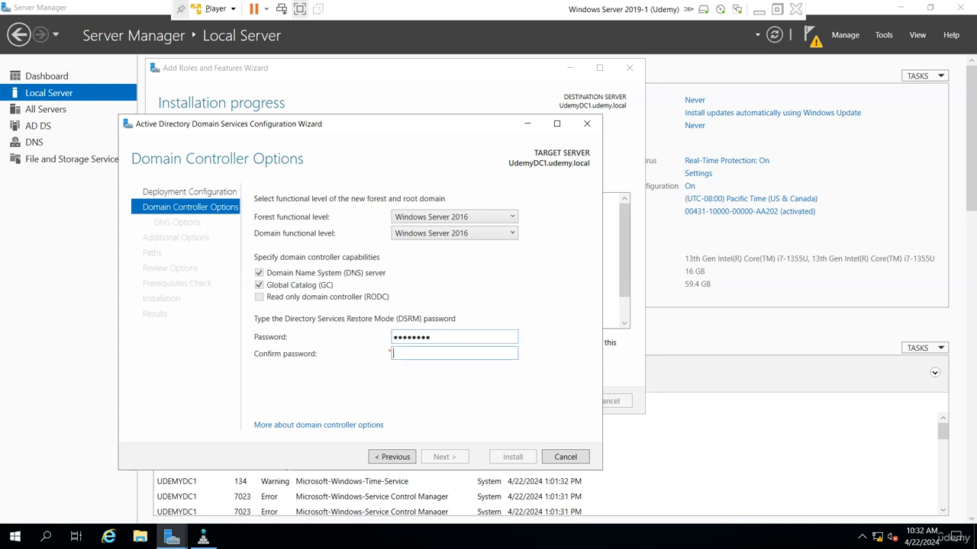
type("••••••••")
key("Return")
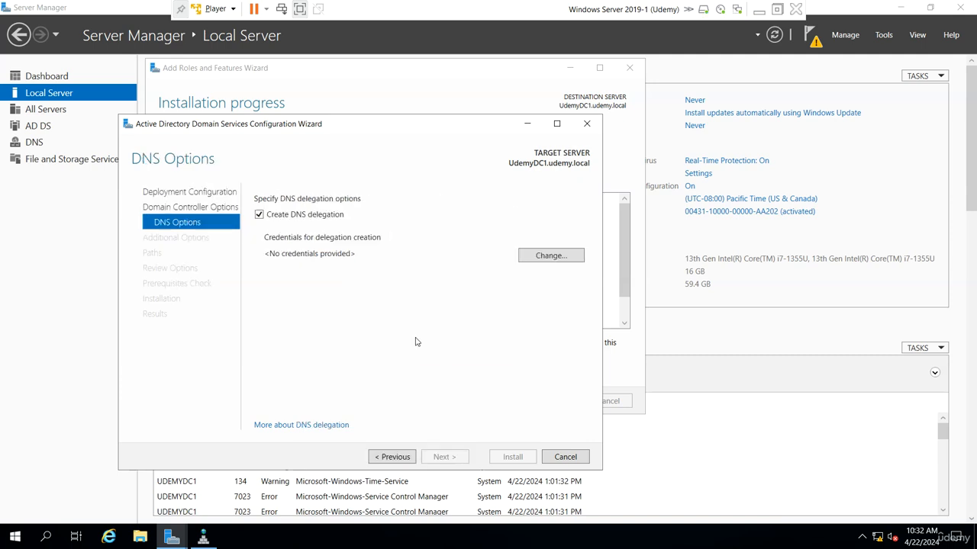
left_click(265, 219)
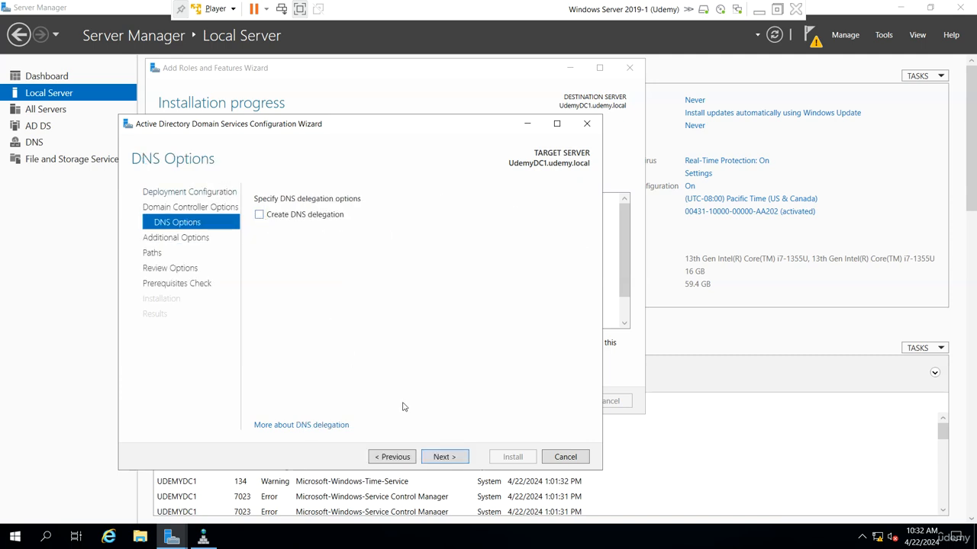
Accept the default NetBIOS name and paths, pass the review, and start installation.
left_click(444, 457)
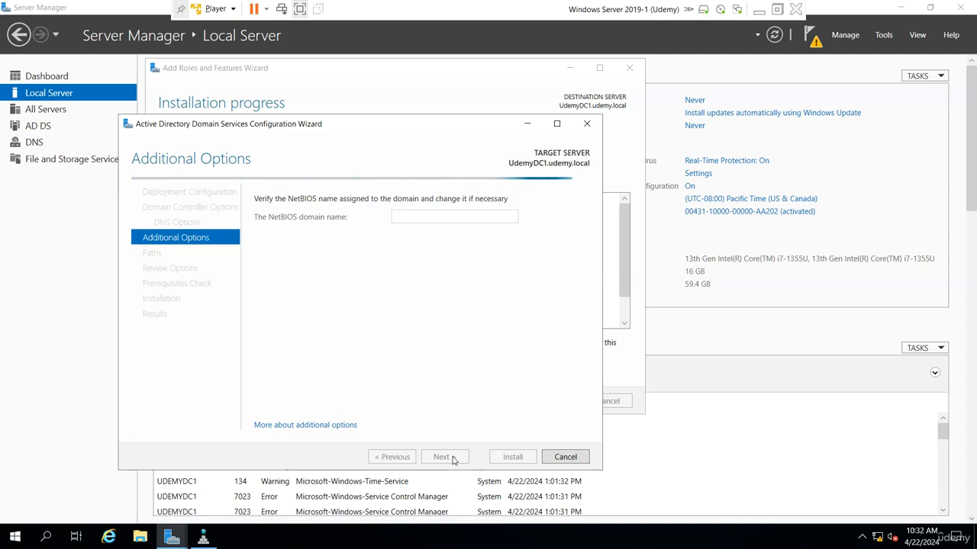
left_click(453, 457)
left_click(453, 458)
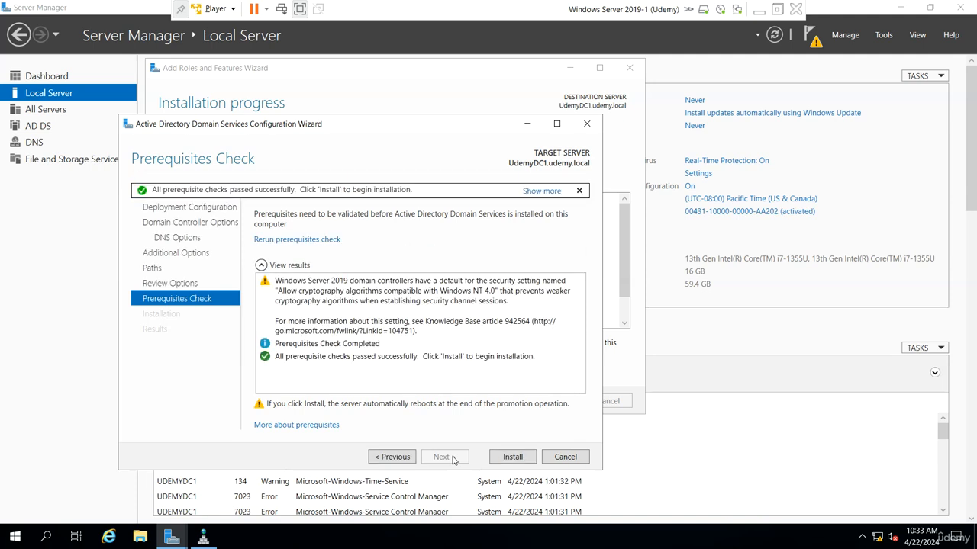
left_click(510, 458)
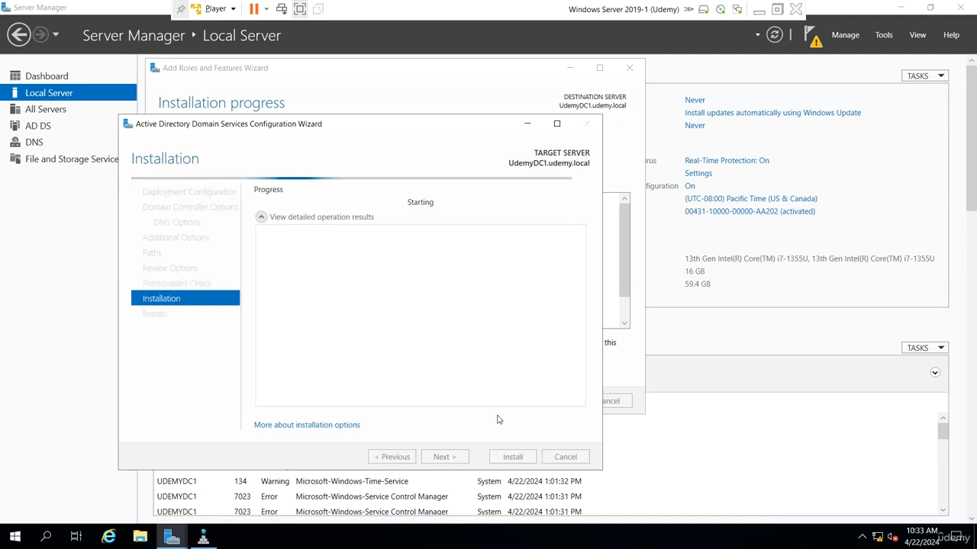
Switch to the Windows Server 2019-2 VM and launch DNS Manager from Tools.
left_click(759, 11)
mouse_move(671, 535)
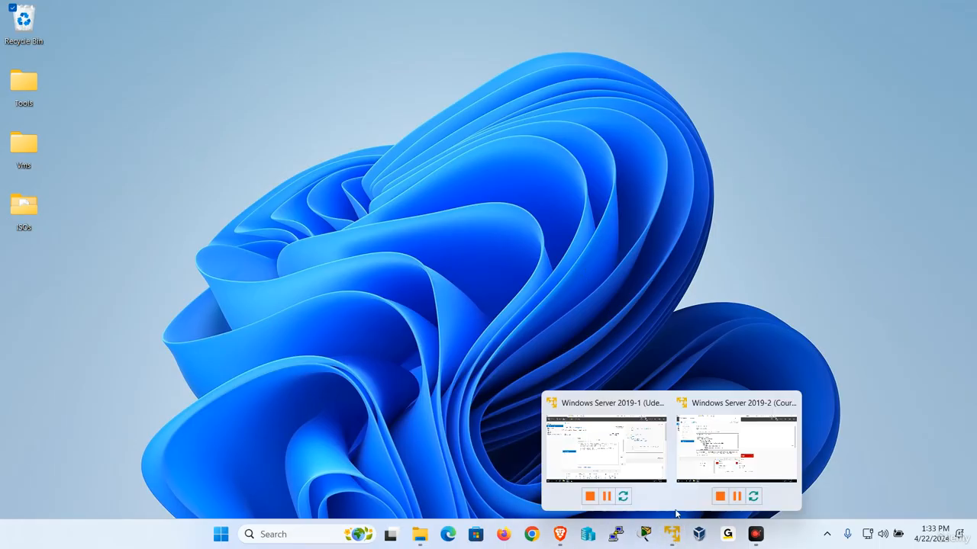
left_click(625, 456)
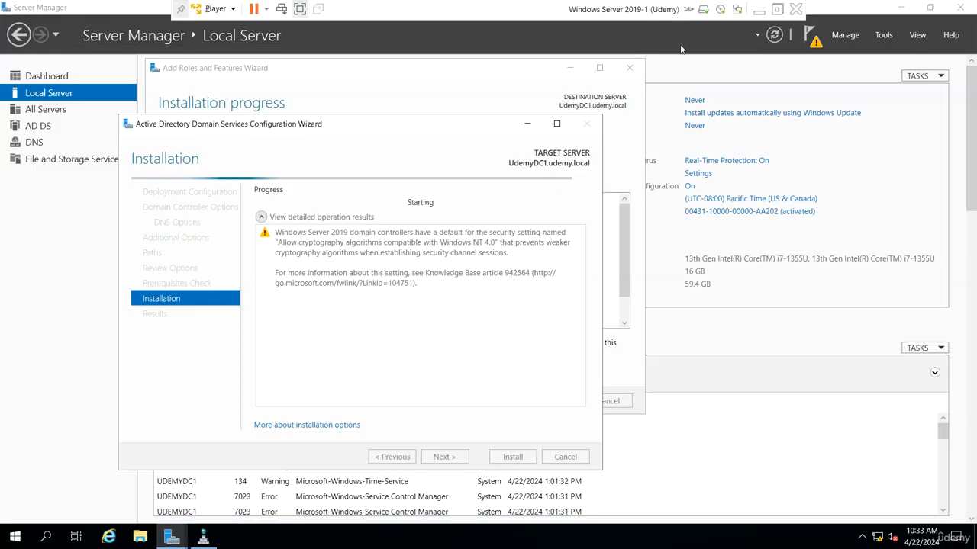
left_click(759, 11)
mouse_move(702, 531)
left_click(736, 450)
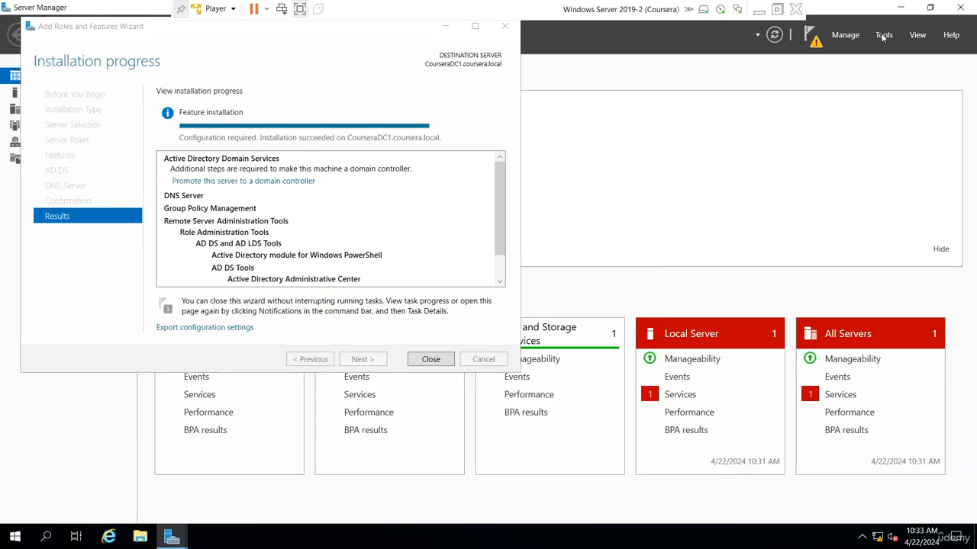
left_click(883, 35)
left_click(783, 192)
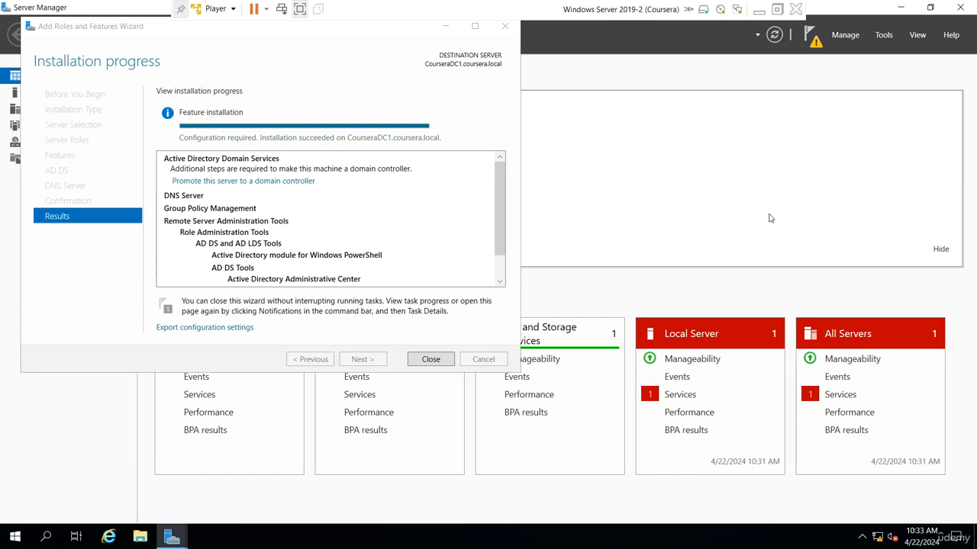
On COURSERADC1, start a new zone under Forward Lookup Zones.
left_click(83, 102)
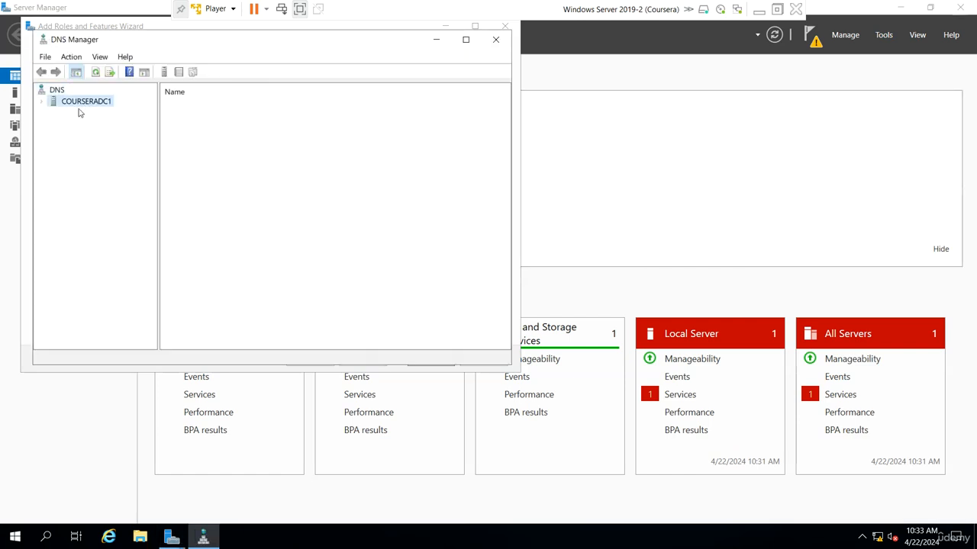
left_click(84, 113)
right_click(80, 113)
left_click(107, 122)
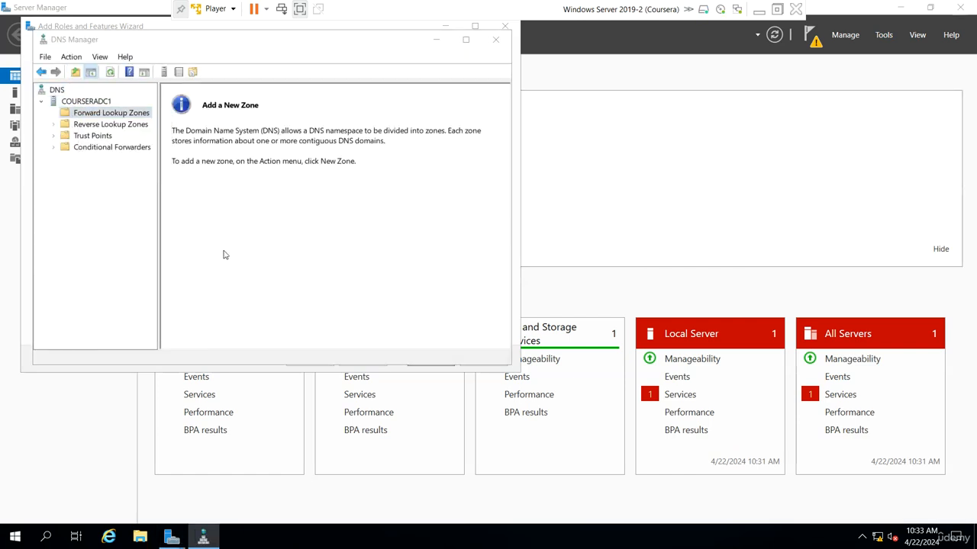
Create primary zone coursera.local with default zone file and no dynamic updates, then view its records.
left_click(272, 297)
left_click(273, 293)
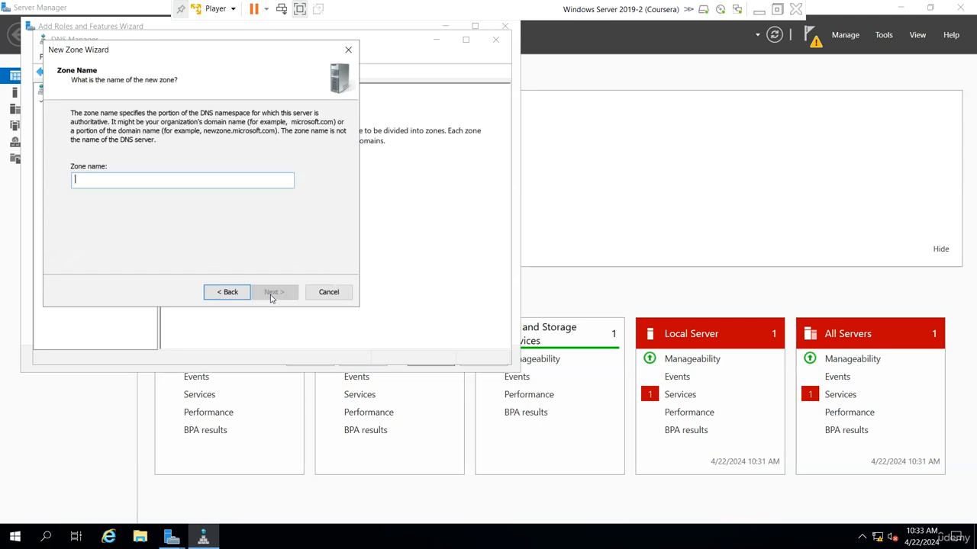
type("coursera.local")
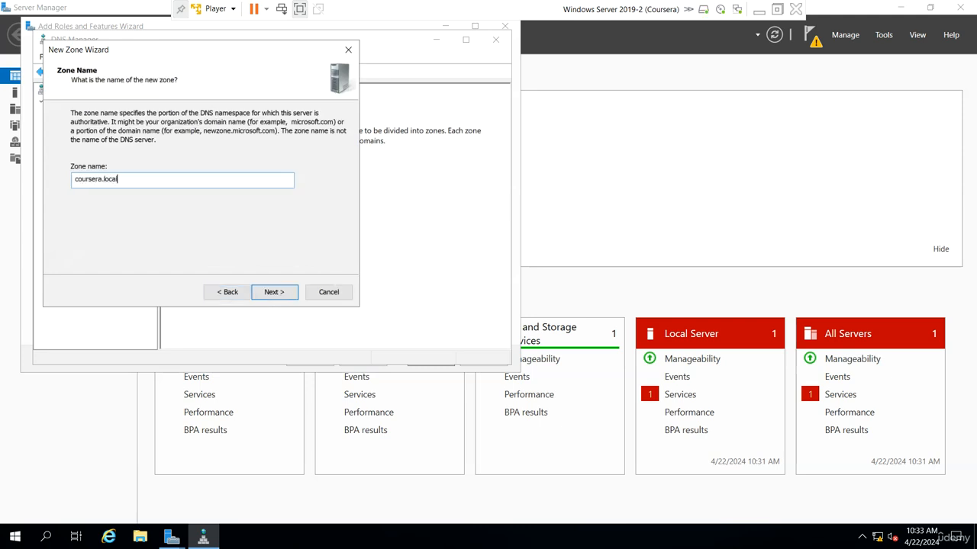
left_click(272, 292)
left_click(272, 292)
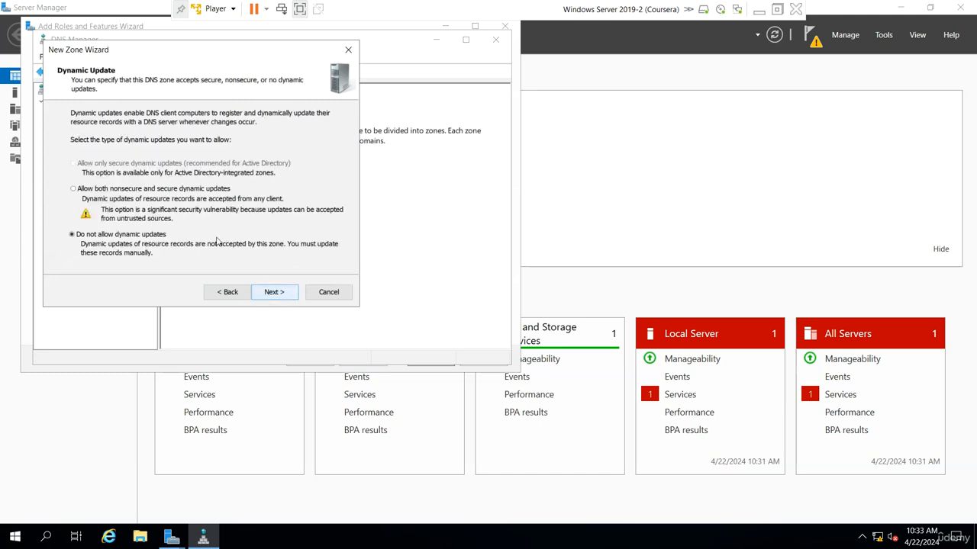
left_click(268, 291)
left_click(266, 289)
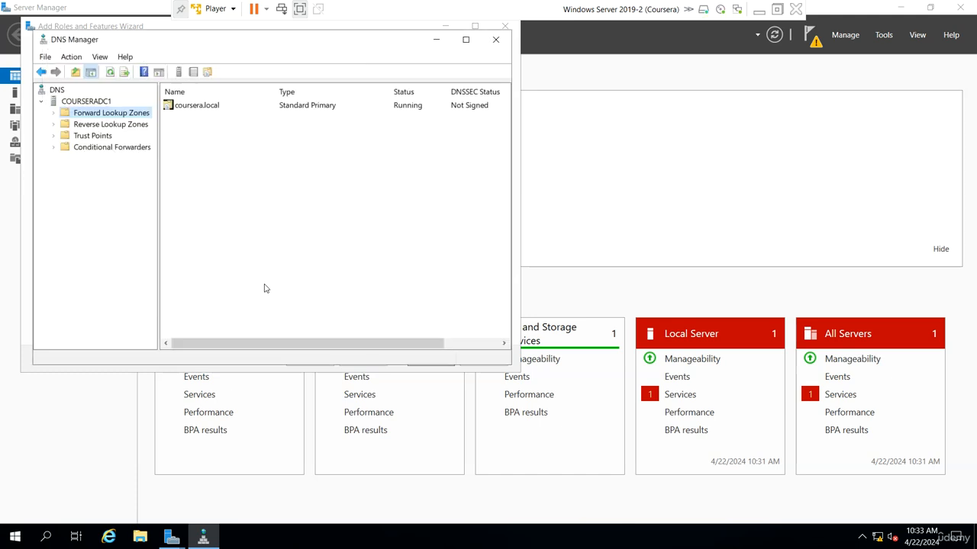
double_click(237, 109)
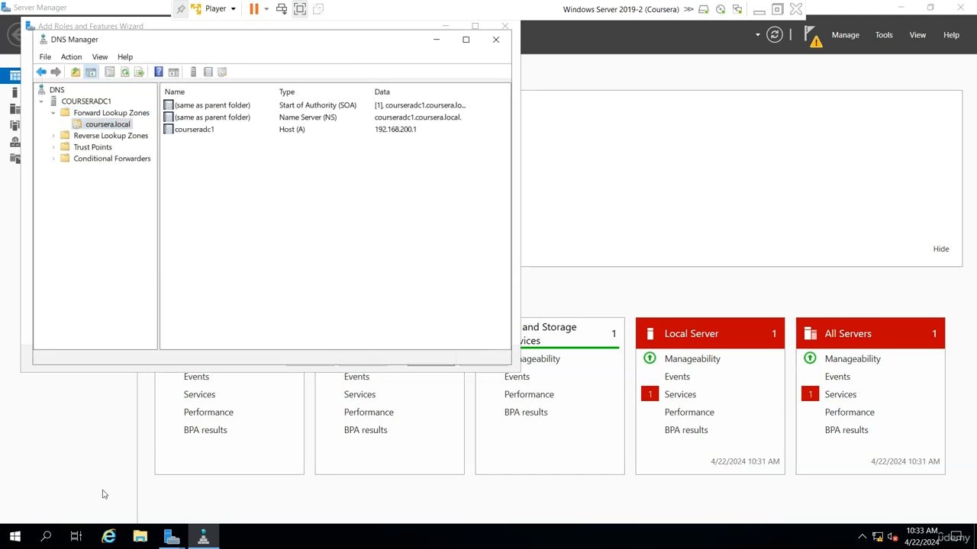
Start promotion as a new forest with root domain name coursera.local.
mouse_move(172, 538)
left_click(231, 477)
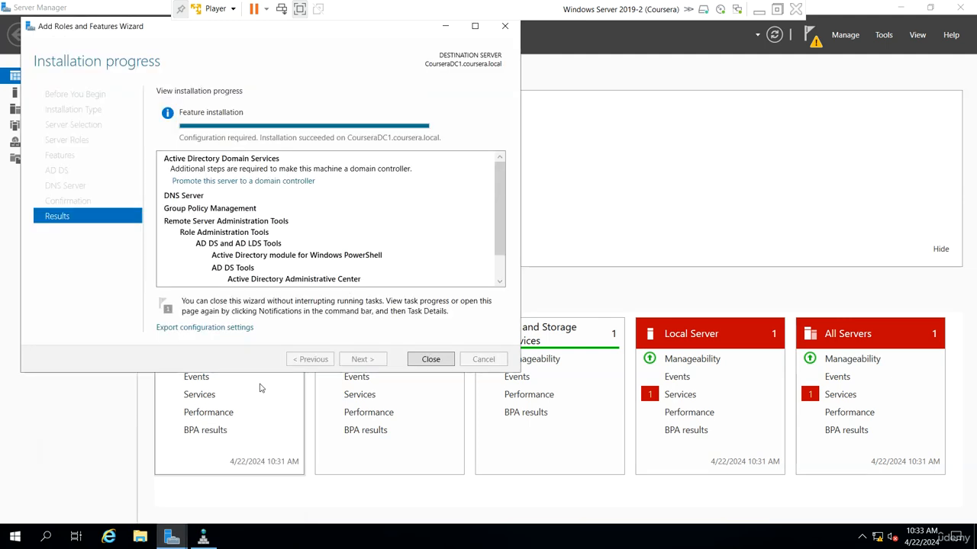
left_click(255, 182)
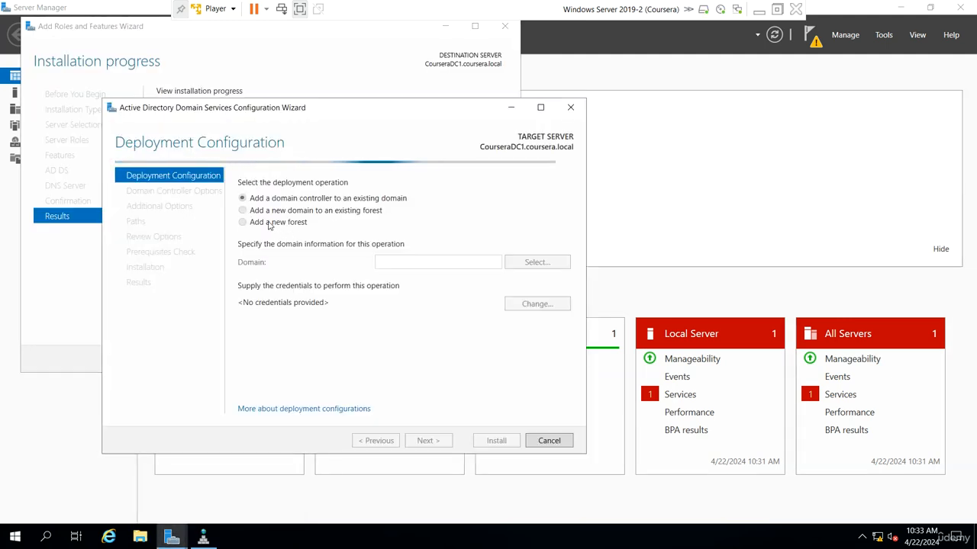
left_click(258, 222)
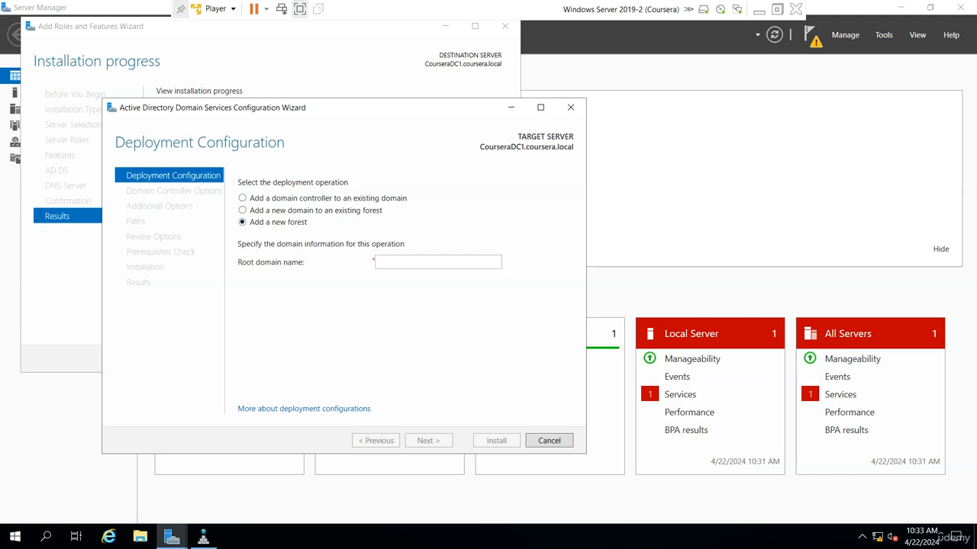
type("coursera.lo")
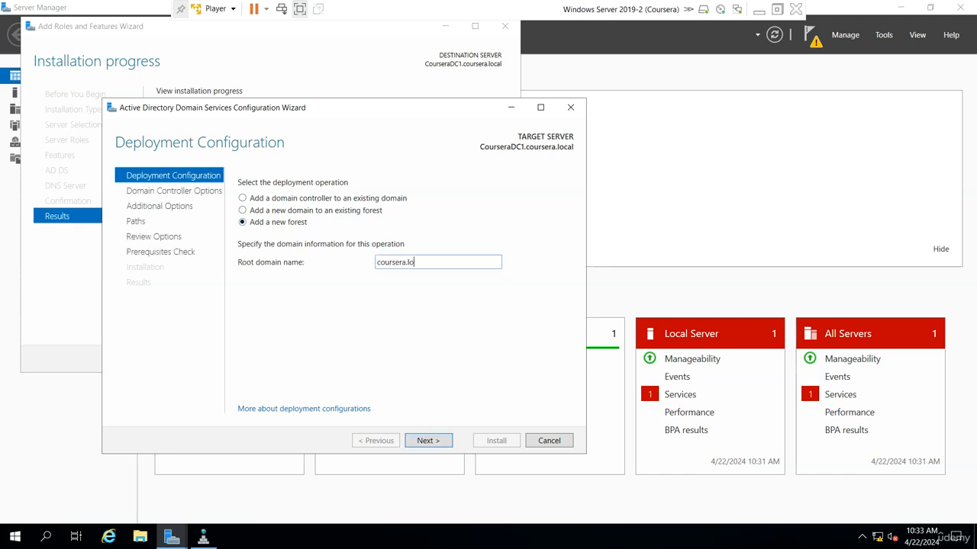
type("cal")
key("Return")
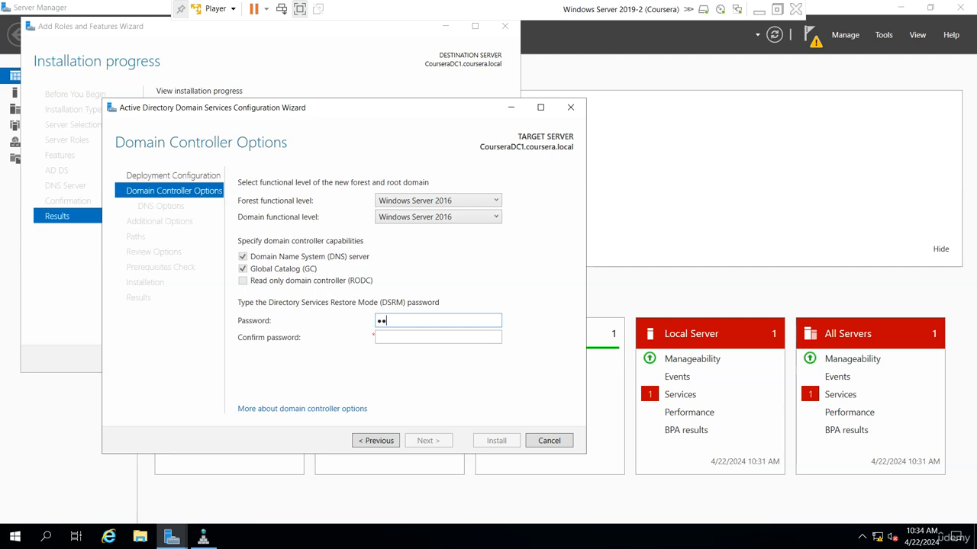
Set and confirm the DSRM password and leave DNS delegation turned off.
key("Tab")
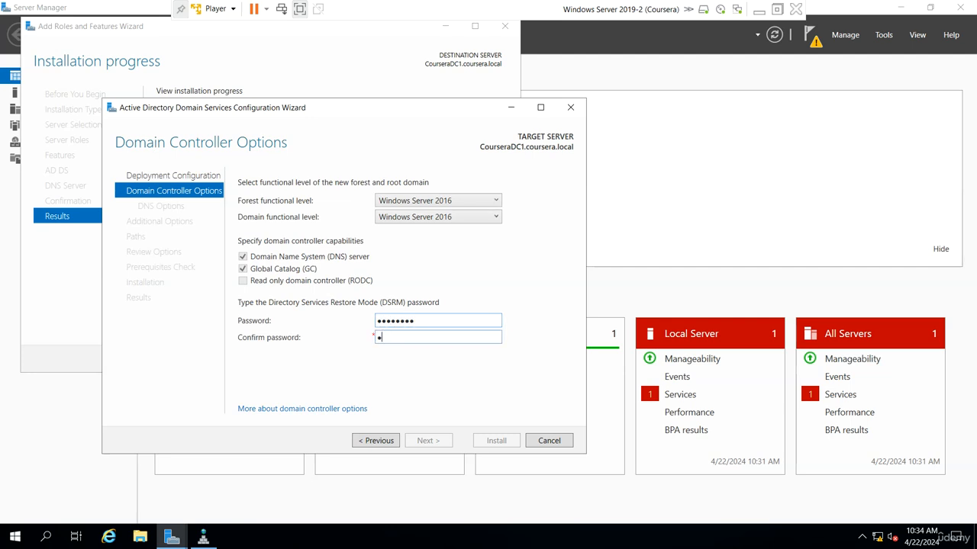
type("••••••••")
key("Return")
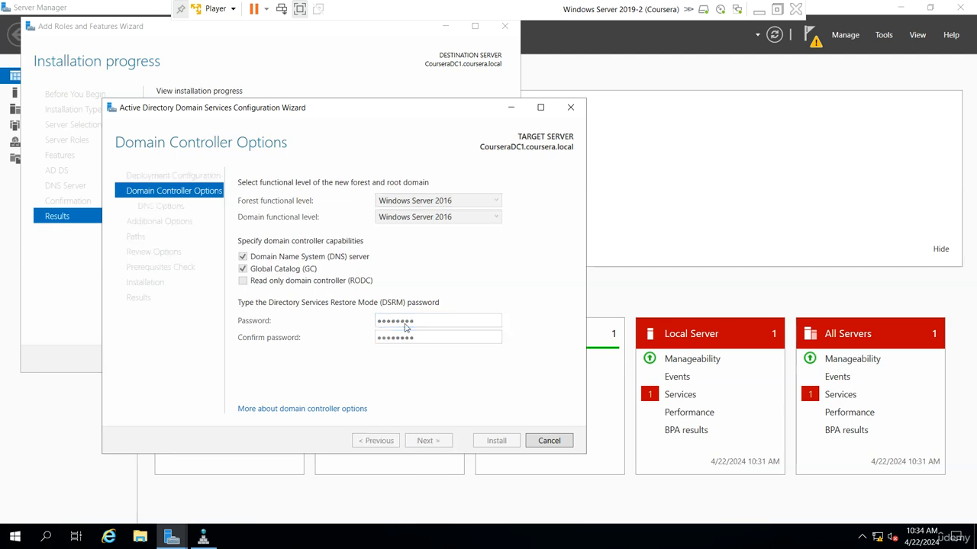
left_click(296, 200)
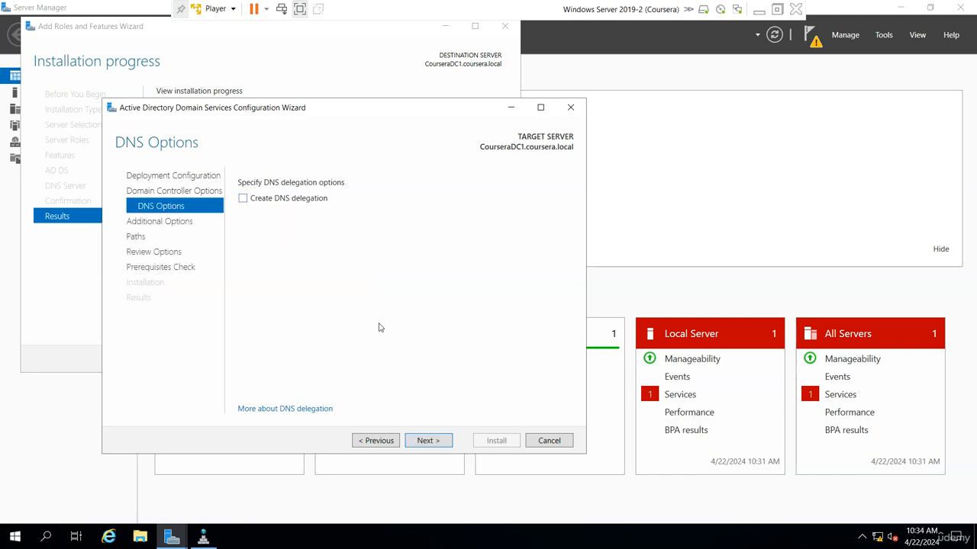
left_click(428, 443)
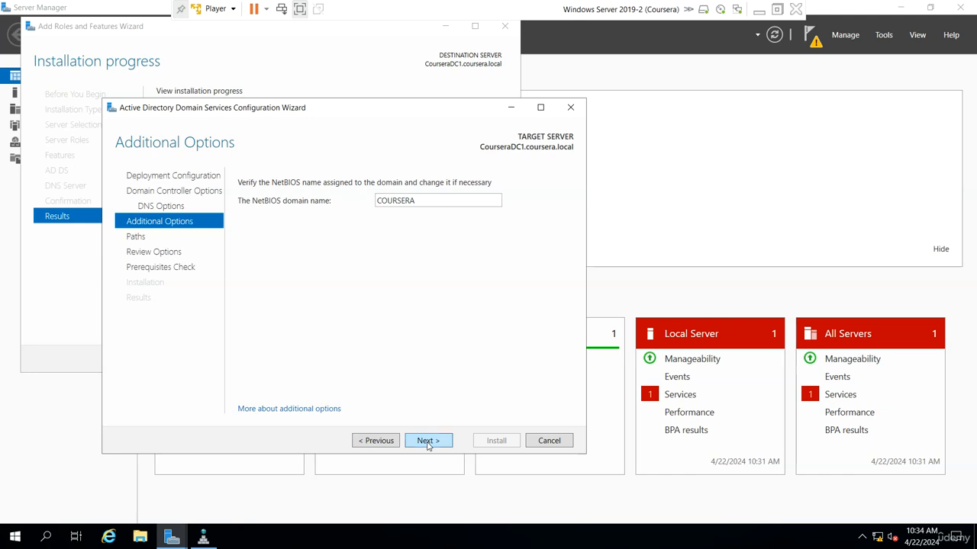
Accept the COURSERA NetBIOS name and default database, log and SYSVOL paths, then Install.
left_click(429, 447)
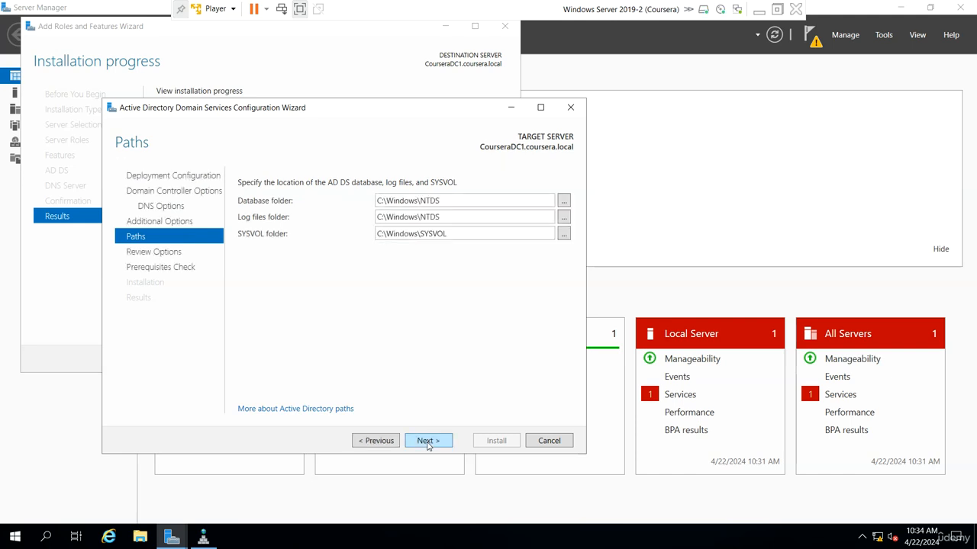
left_click(428, 443)
left_click(428, 442)
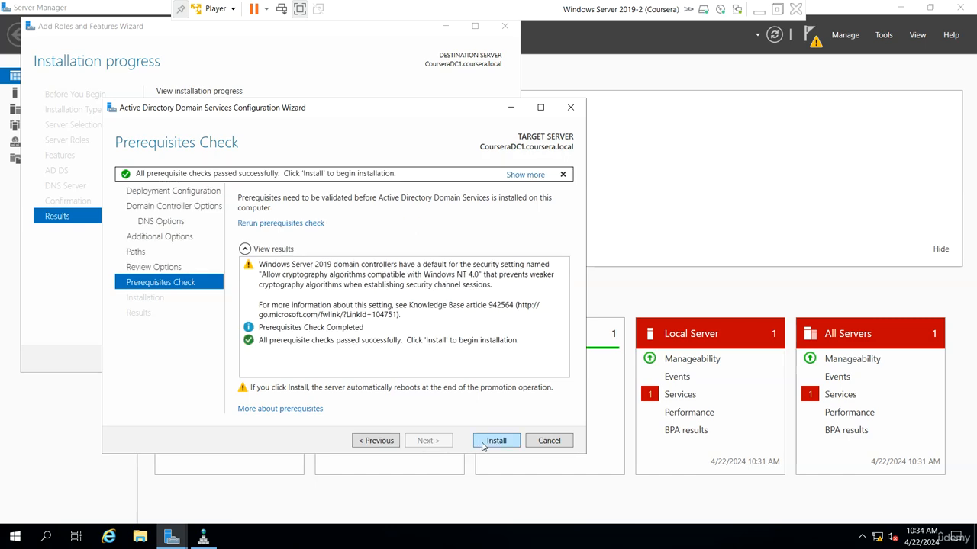
left_click(483, 444)
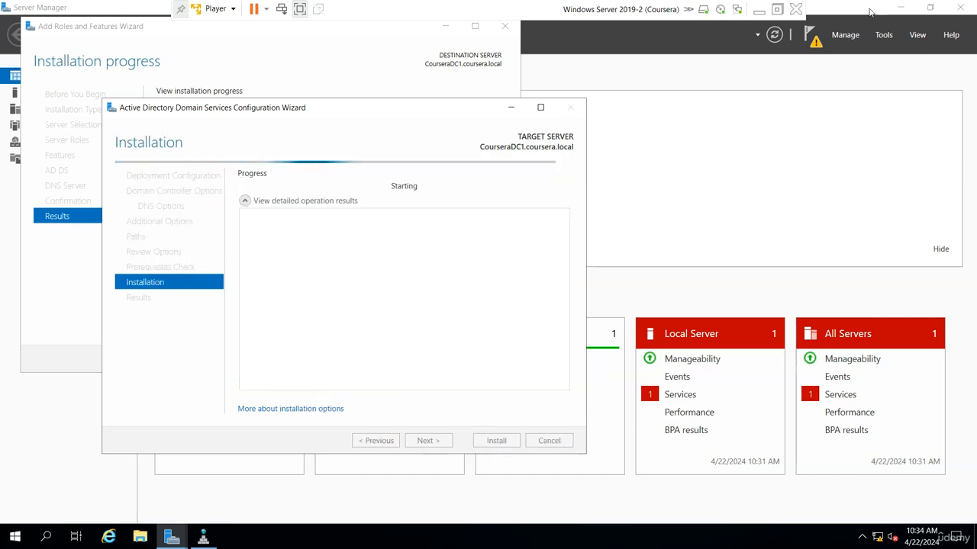
Take both VMs out of full screen and arrange their windows side by side.
left_click(777, 8)
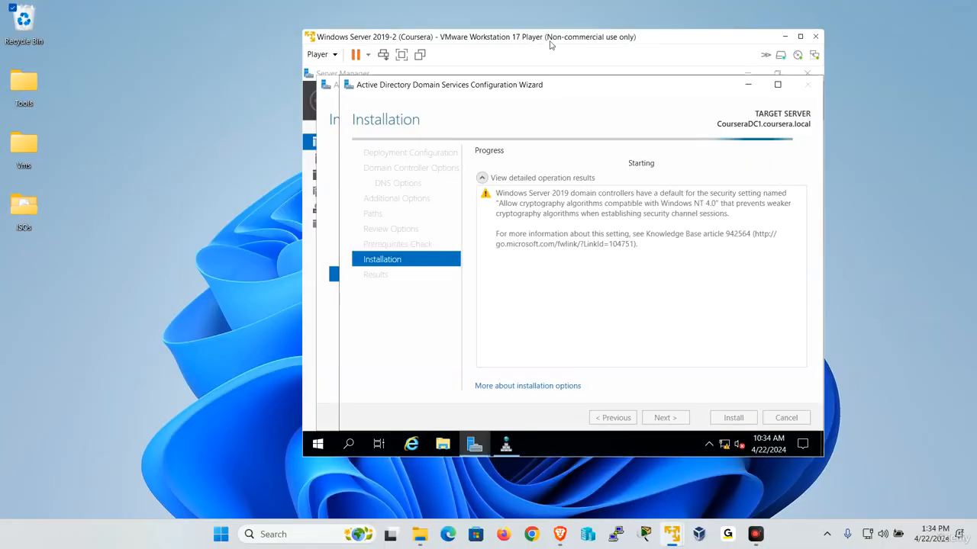
left_click_drag(540, 37, 661, 56)
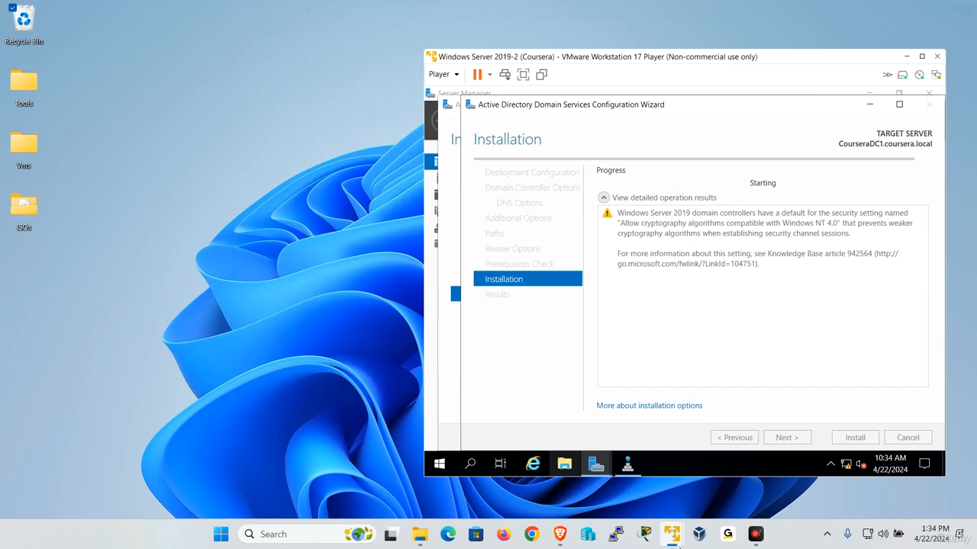
mouse_move(671, 535)
left_click(671, 416)
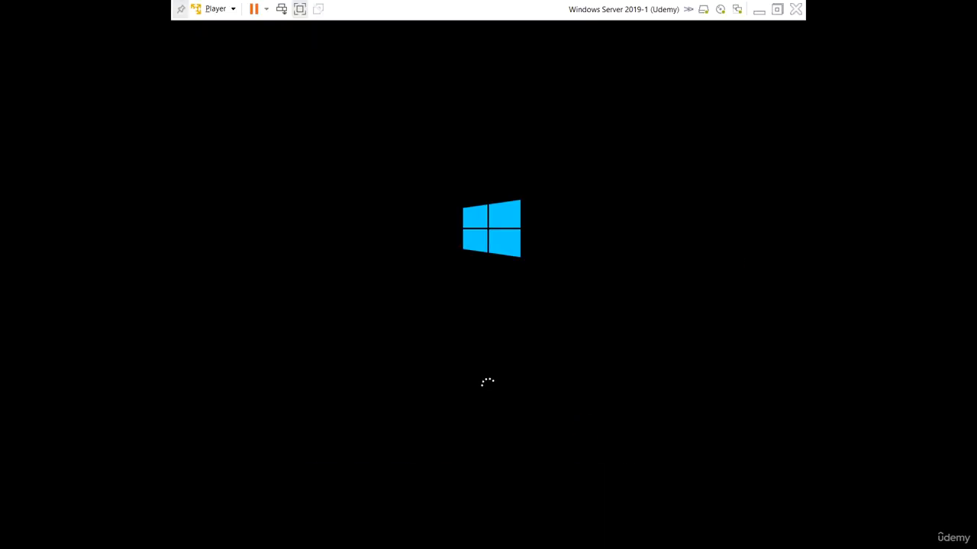
left_click(777, 9)
left_click_drag(333, 11, 378, 58)
left_click(749, 63)
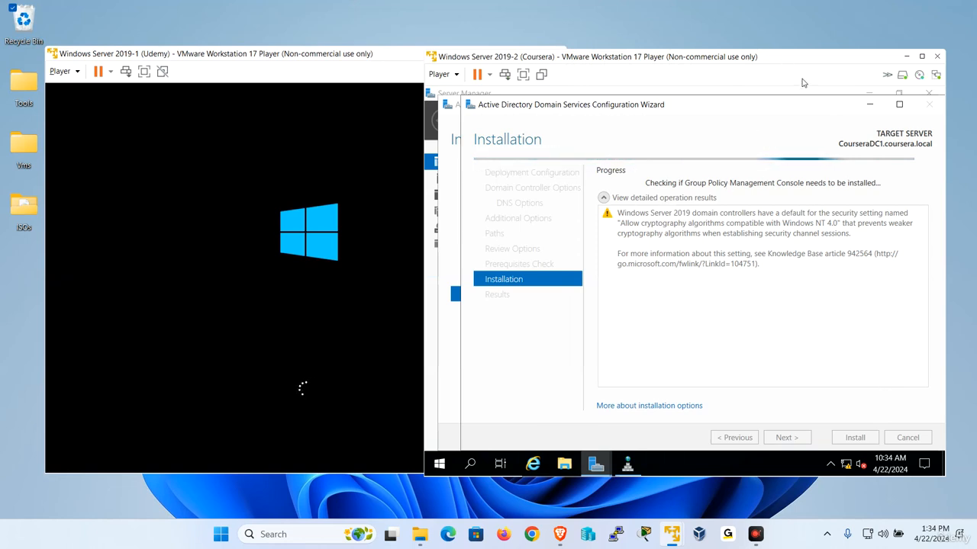
left_click_drag(809, 60, 812, 35)
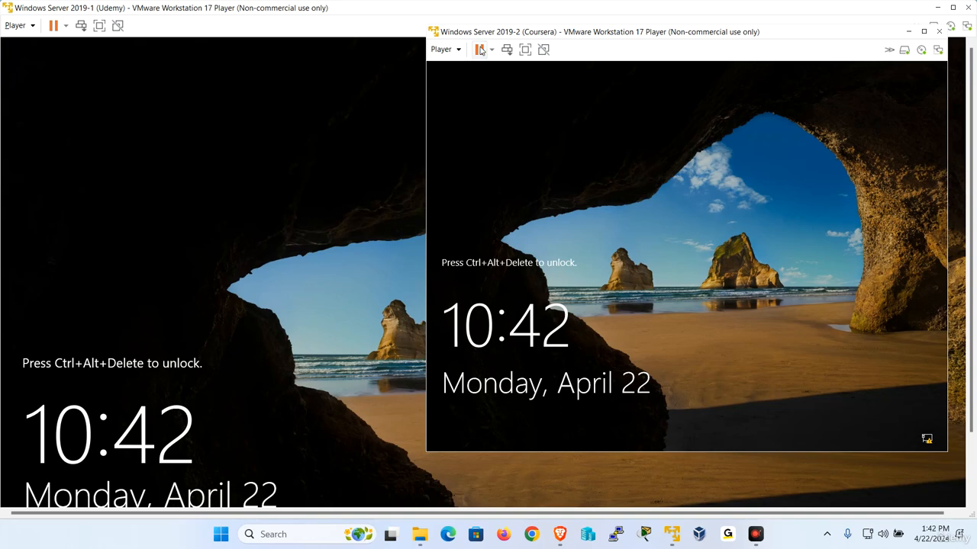
Send Ctrl+Alt+Del to the Coursera VM and sign in as COURSERA\Administrator.
left_click(443, 49)
left_click(496, 116)
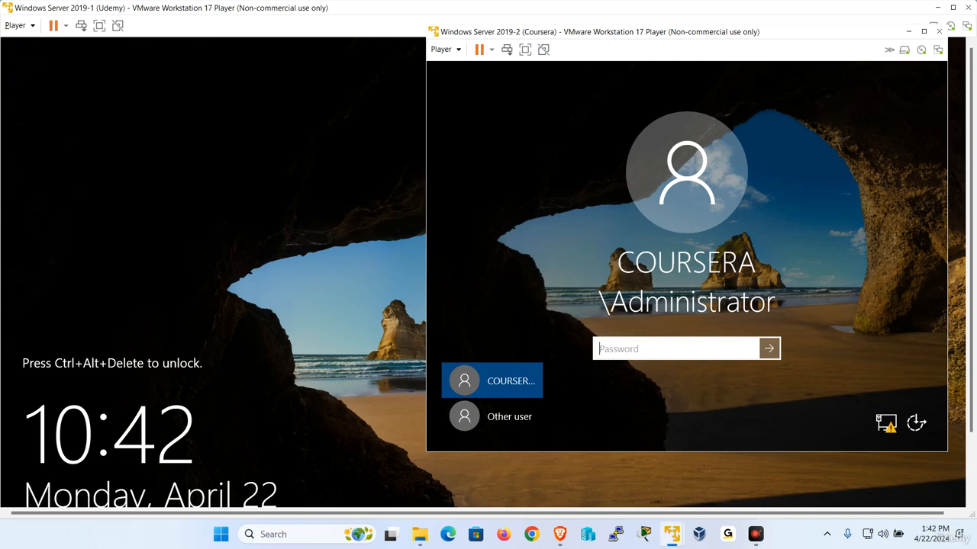
type("Pa$$w0rd")
key("Return")
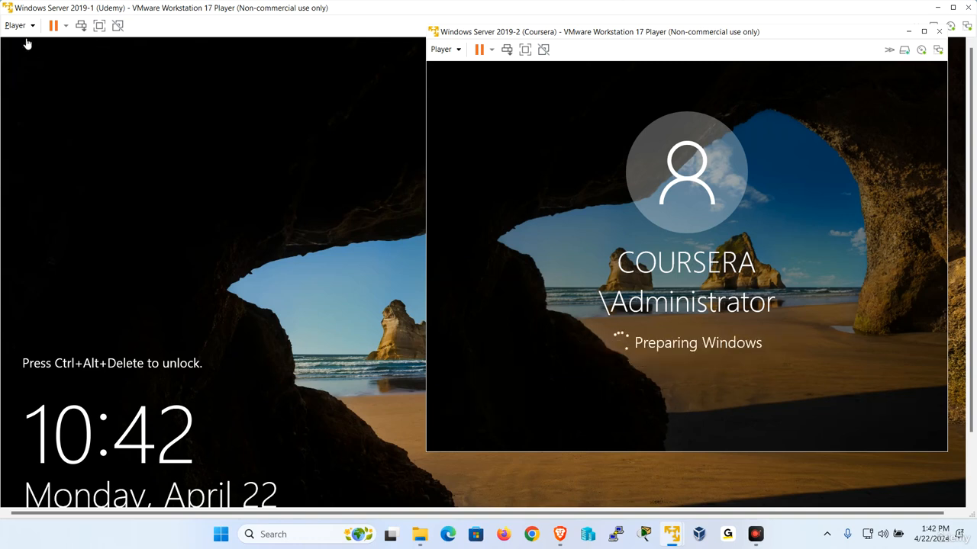
Send Ctrl+Alt+Del to the Udemy VM and sign in as UDEMY\Administrator.
left_click(15, 25)
left_click(59, 92)
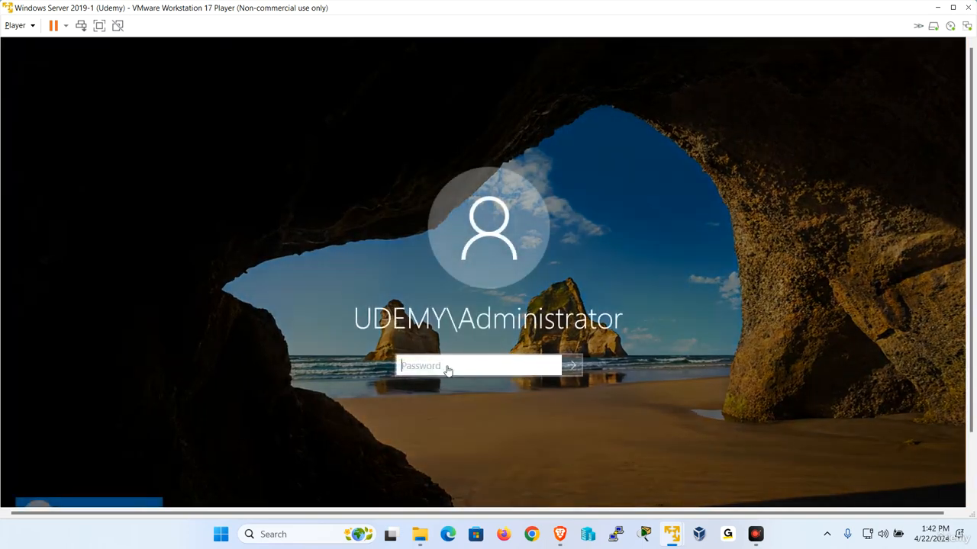
left_click(484, 365)
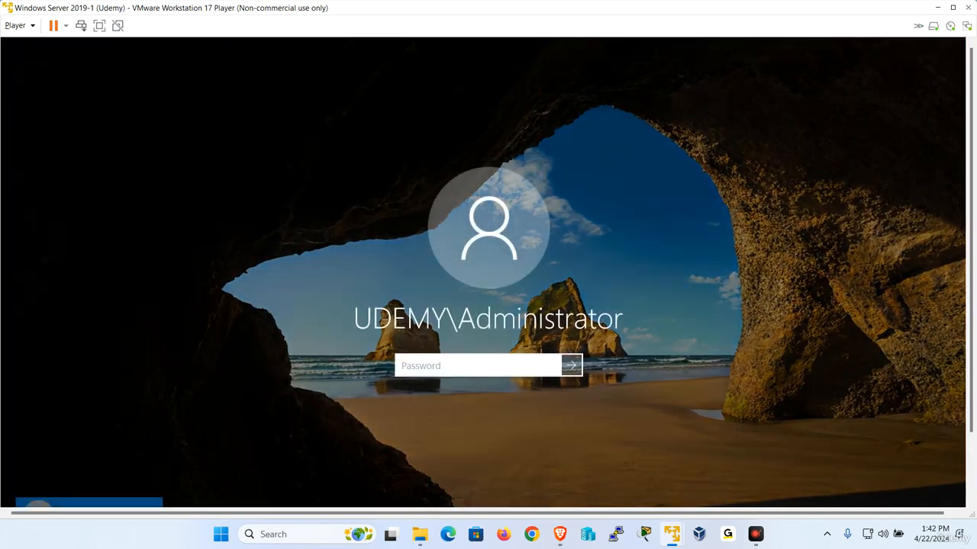
key("Caps_Lock")
type("P")
key("Caps_Lock")
type("•••••••")
key("Return")
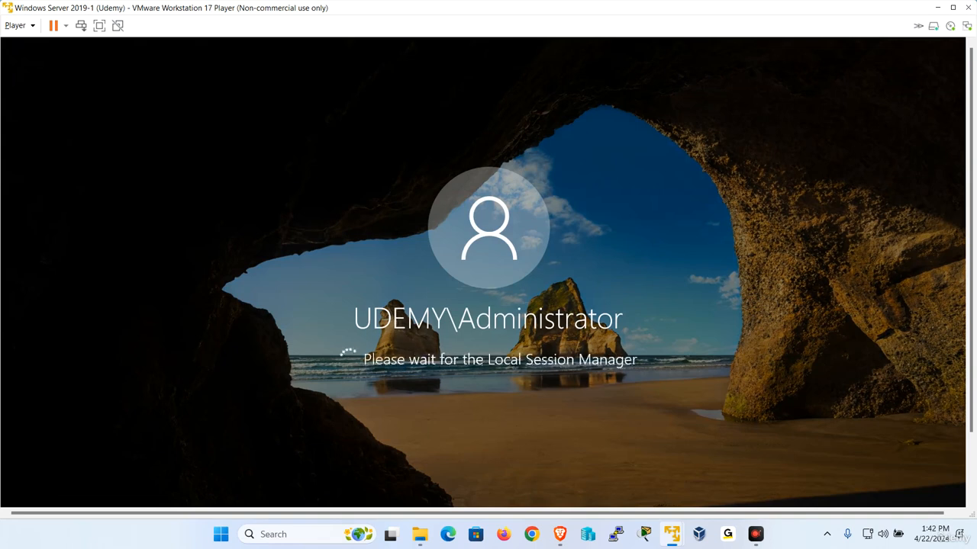